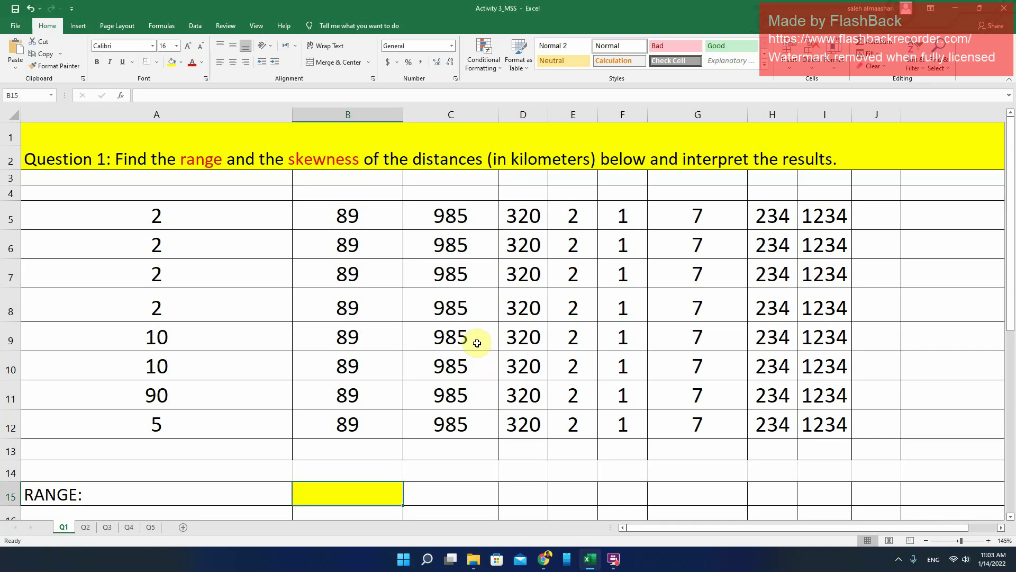
Calculate the range of the distances in B15 with the formula =MAX(A5:I12)-MIN(A5:I12).
scroll(478, 343, down, 1)
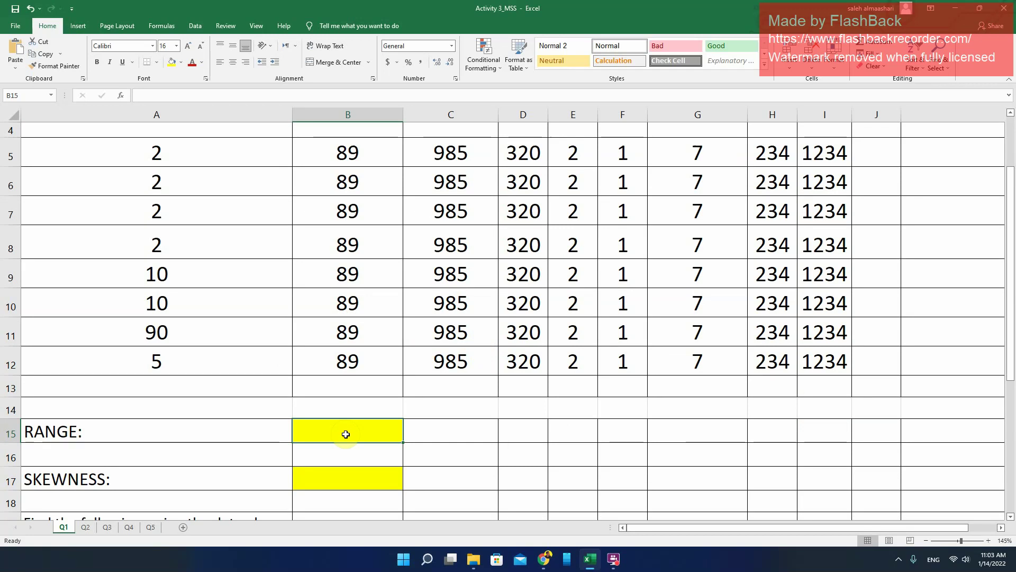
text(=)
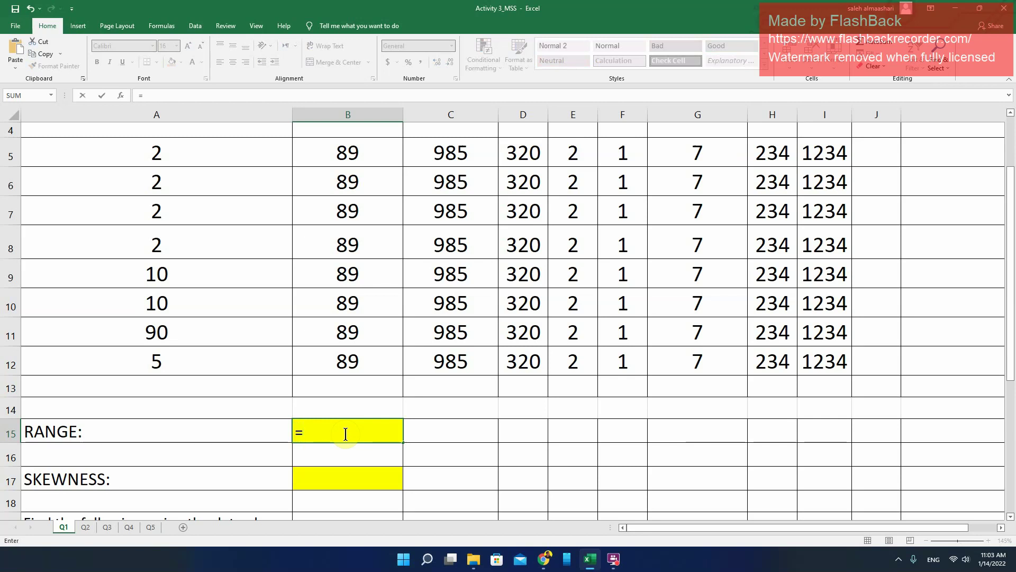
text(max)
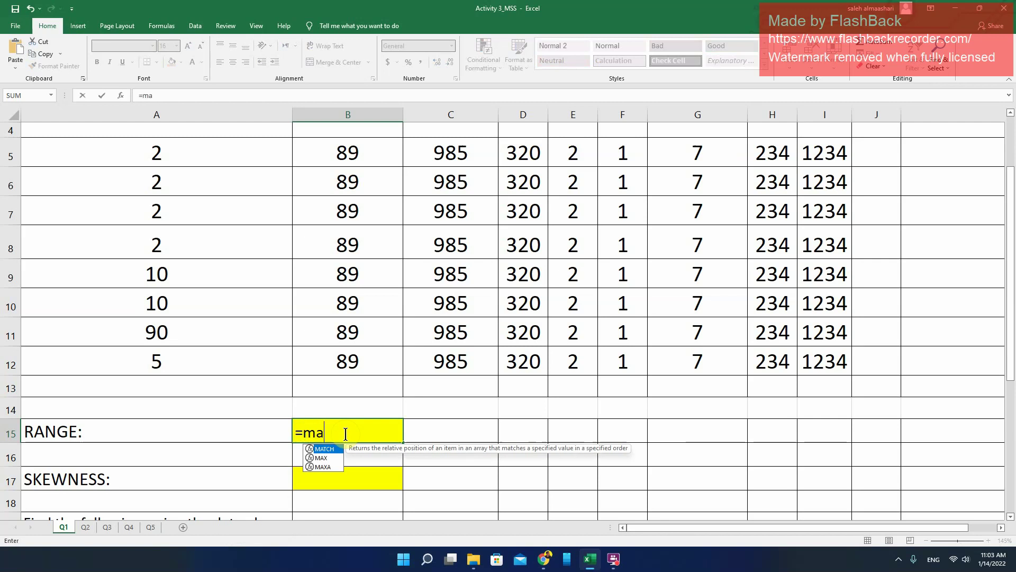
double_click(313, 450)
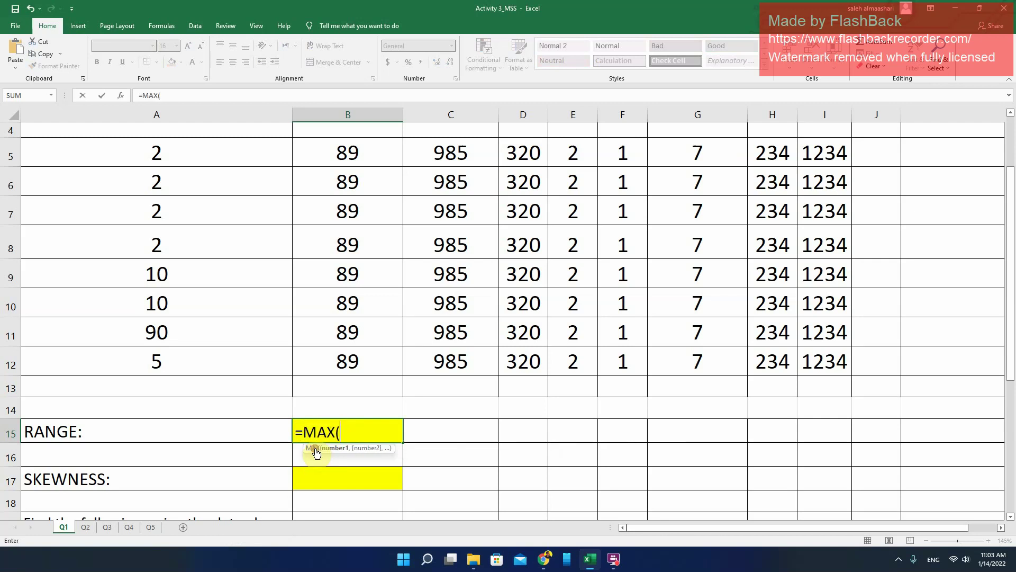
drag(154, 149, 813, 364)
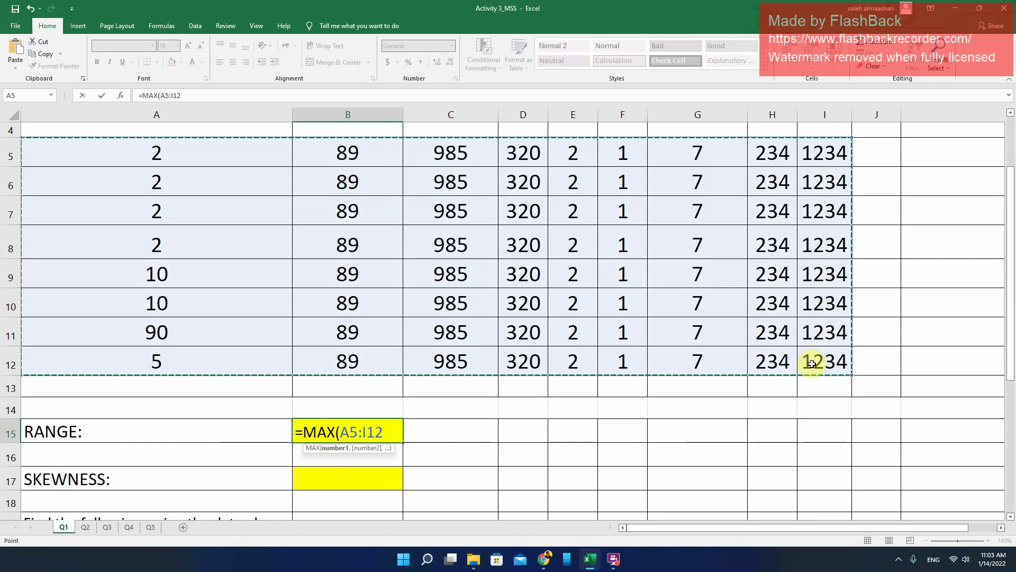
text())
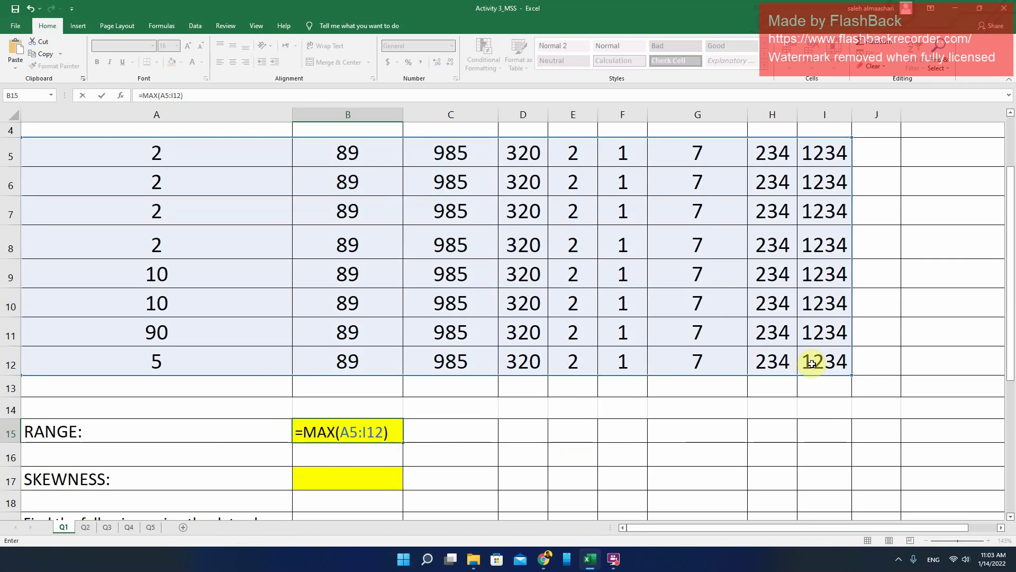
text(-min)
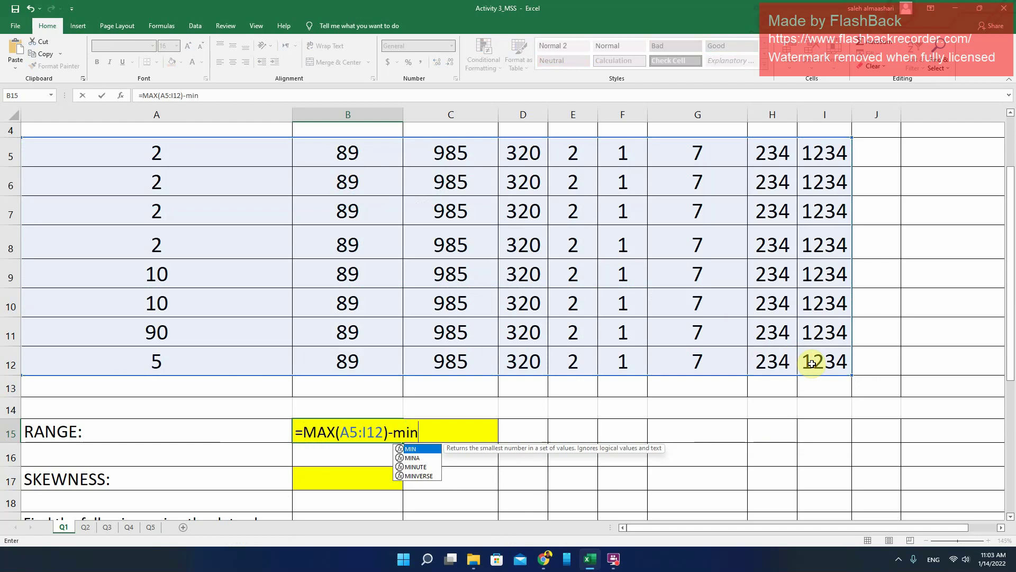
double_click(422, 450)
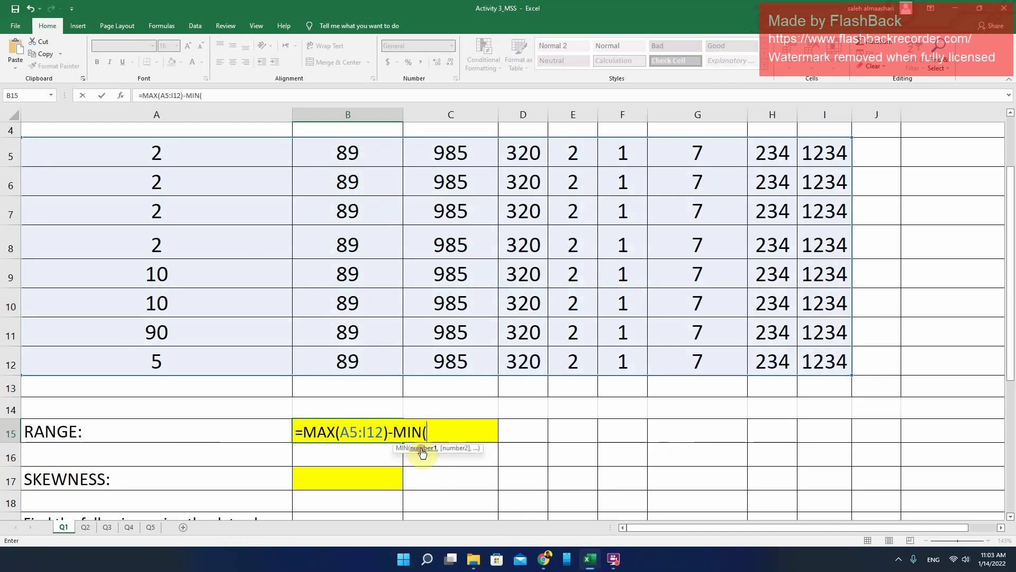
drag(111, 147, 826, 360)
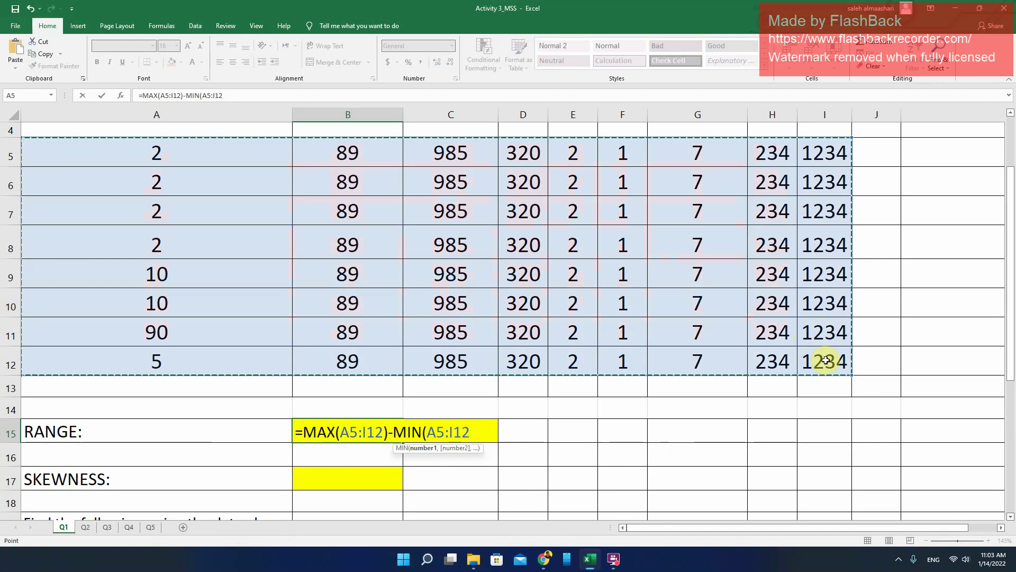
text())
key(Return)
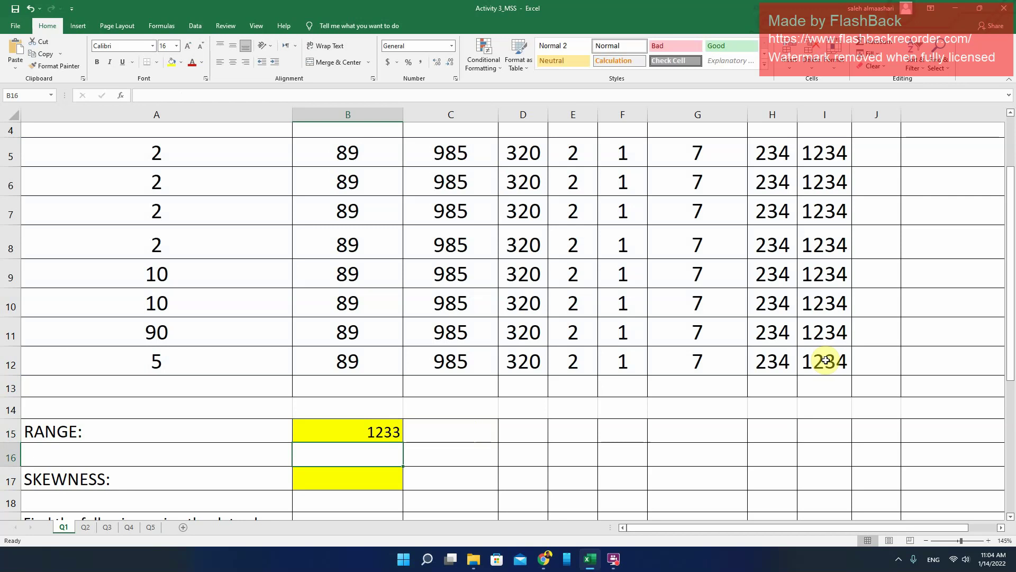
Check the range against the data by highlighting the largest values in I5:I12 and the smallest in F5:F12.
scroll(821, 359, up, 2)
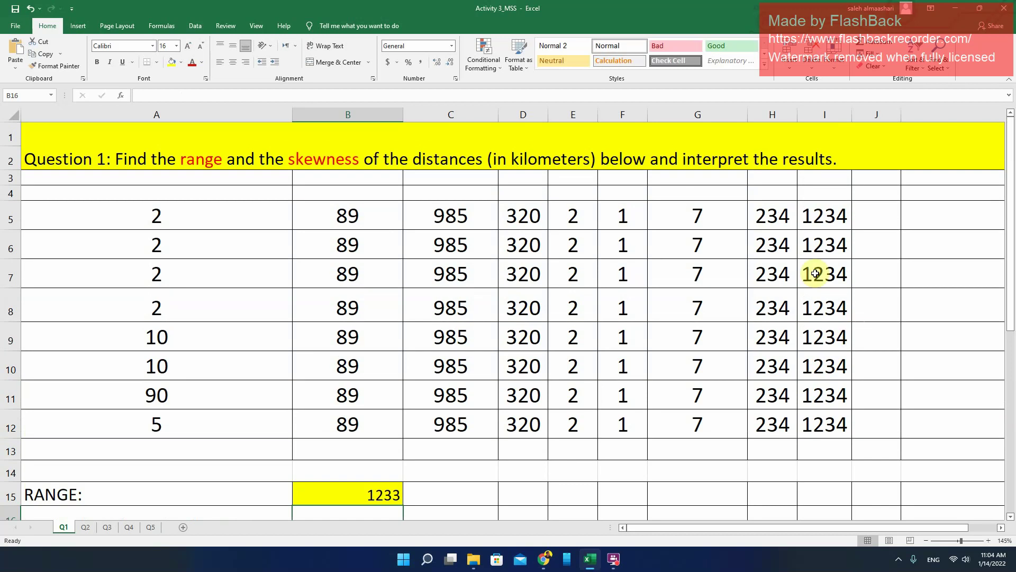
drag(815, 212, 845, 417)
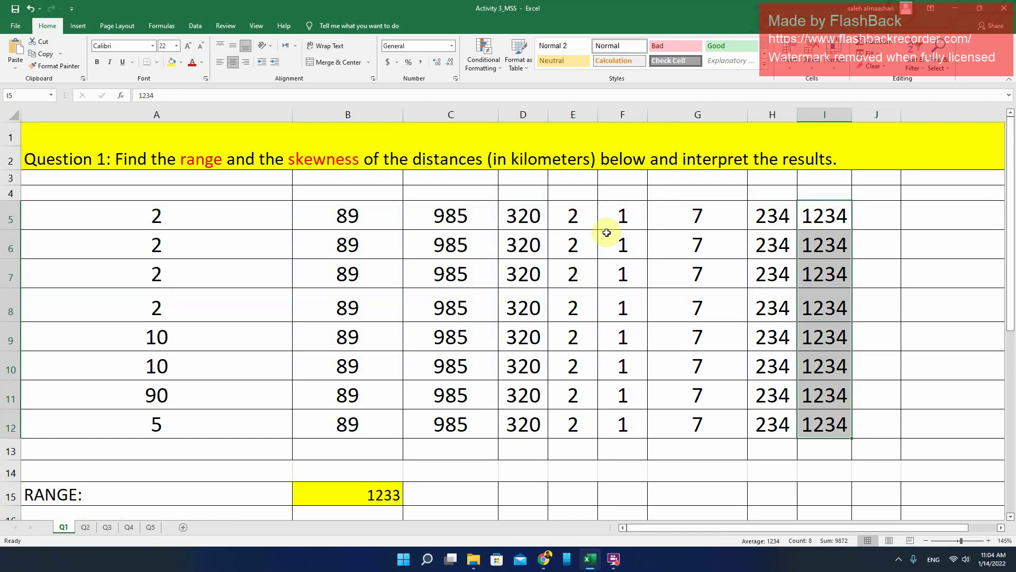
drag(617, 212, 638, 413)
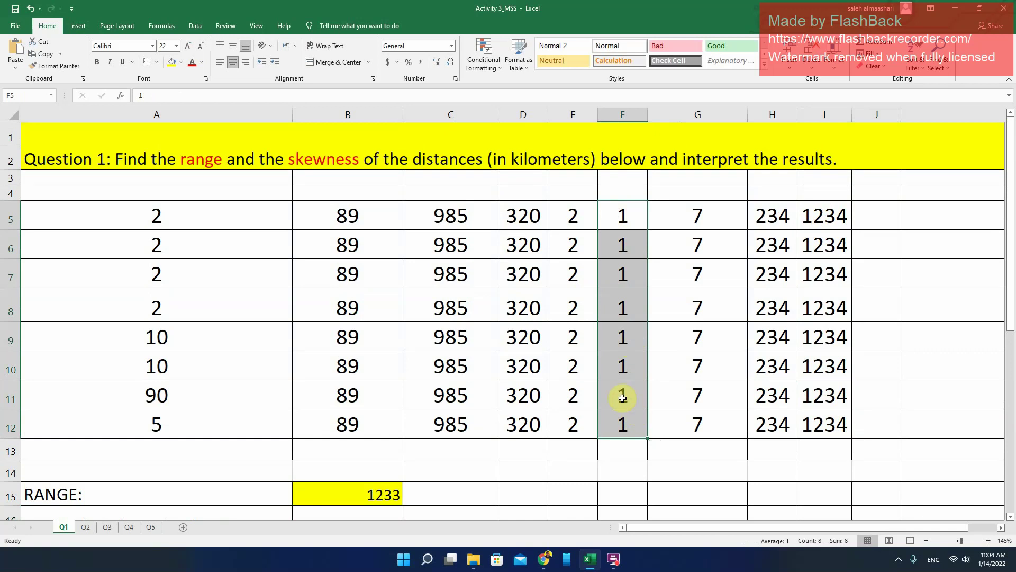
scroll(395, 457, down, 2)
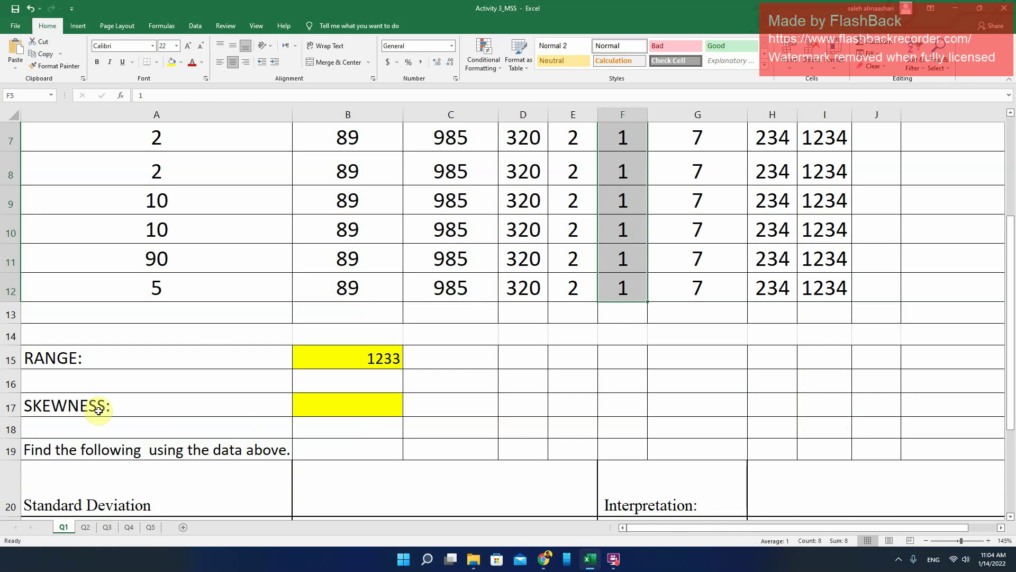
click(76, 378)
double_click(76, 377)
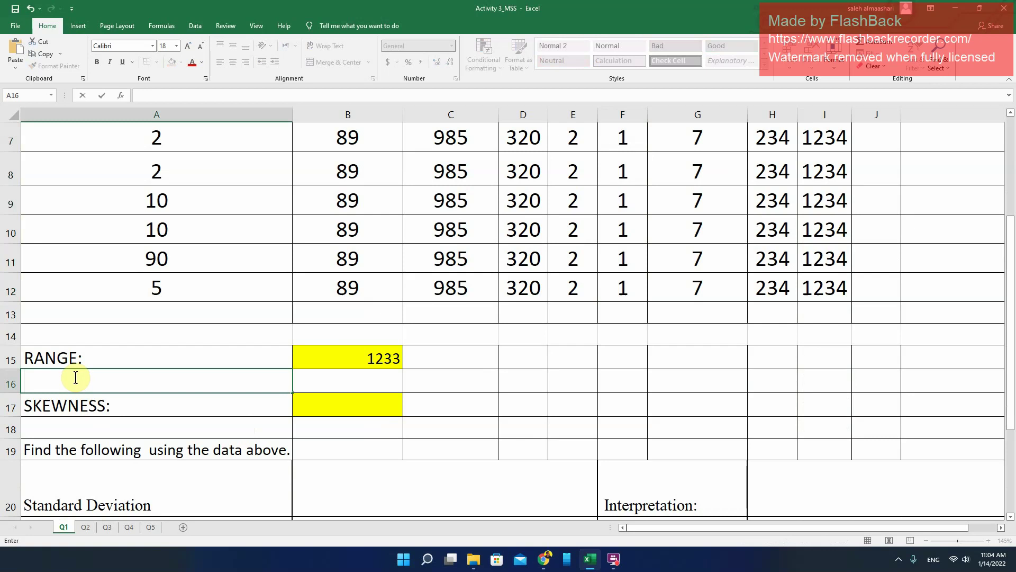
Calculate the skewness of the distances in B17 with the SKEW function over A5:I12.
click(306, 404)
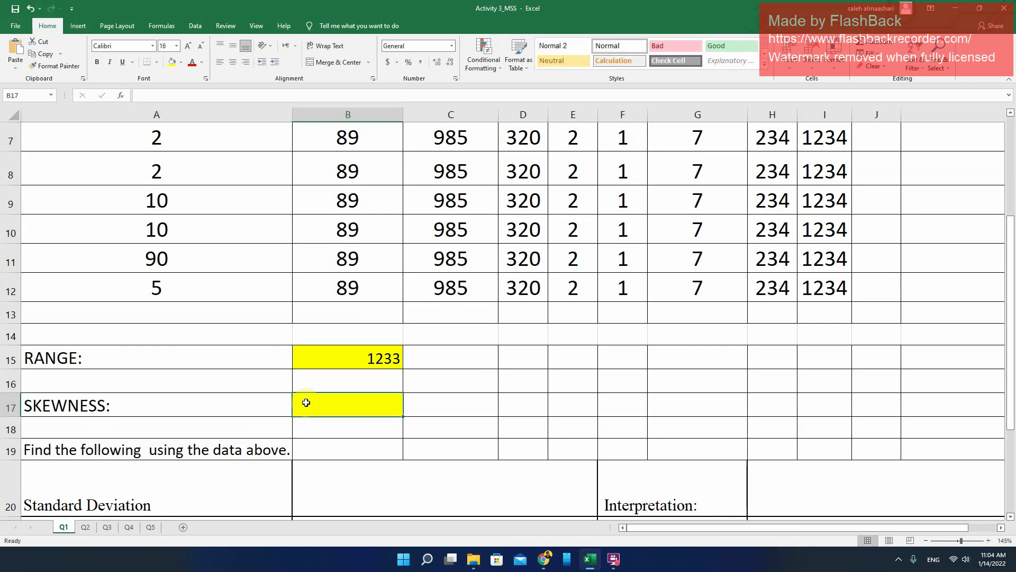
text(=sk)
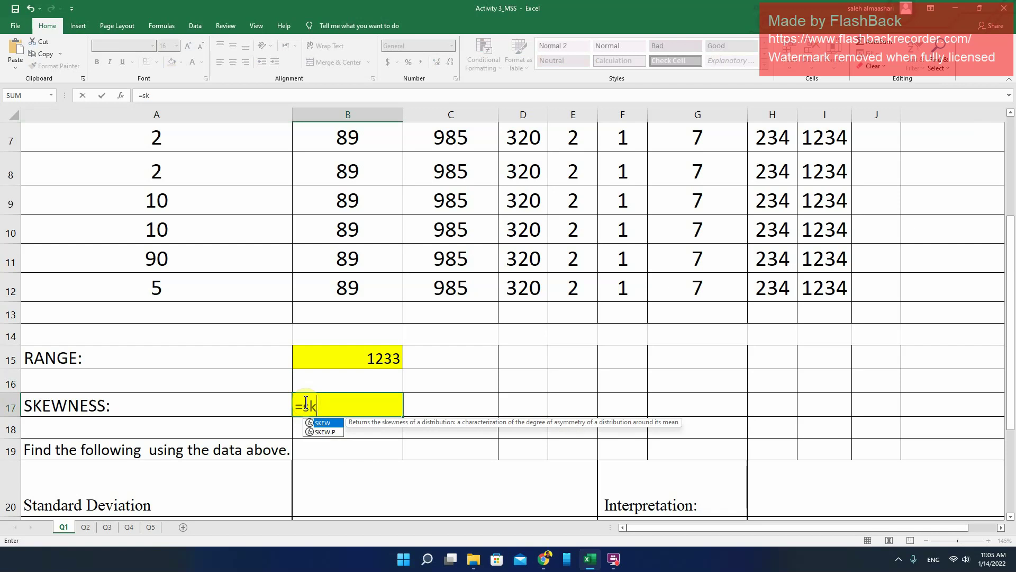
text(e)
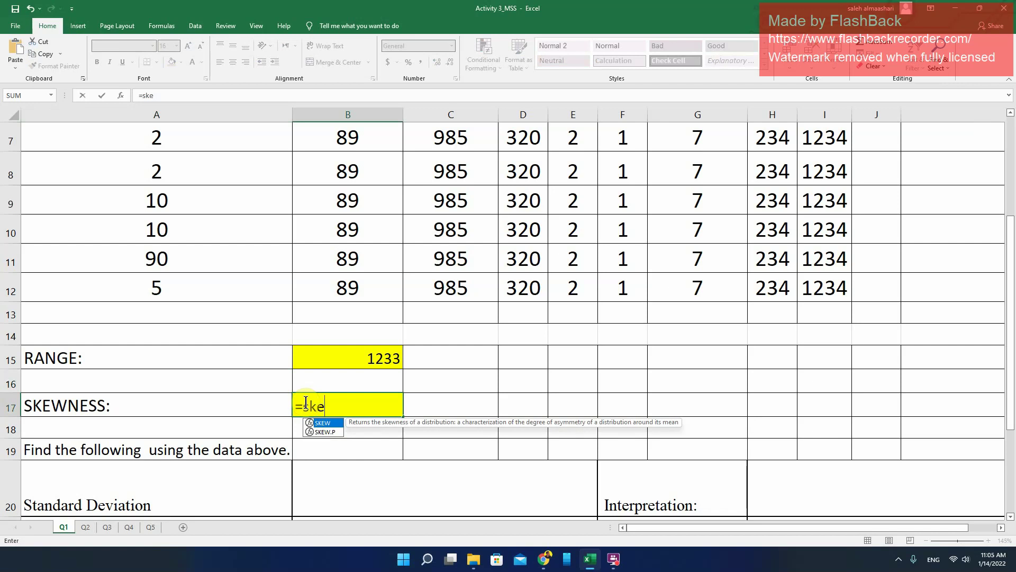
double_click(324, 423)
scroll(347, 333, up, 3)
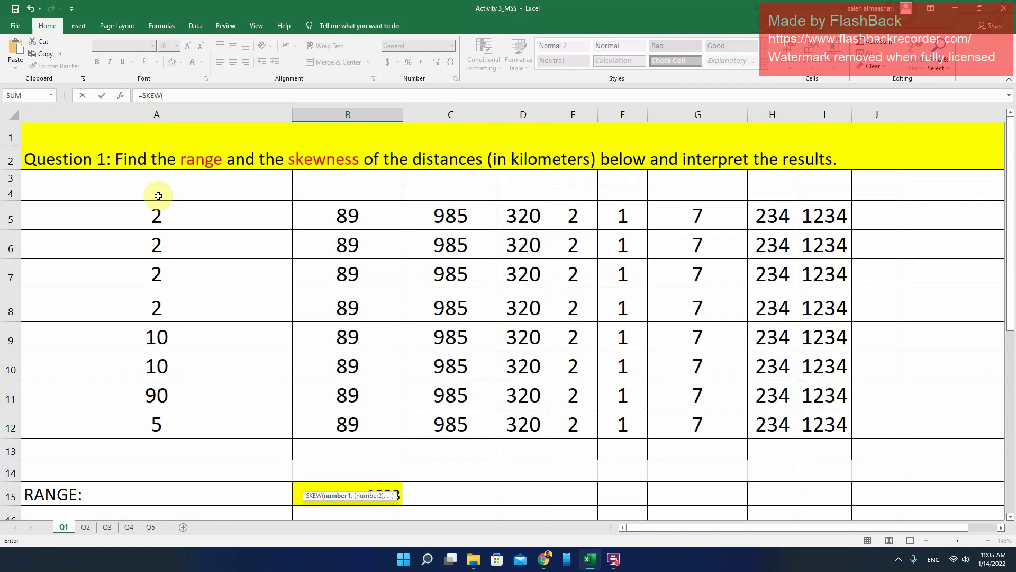
drag(154, 203, 815, 415)
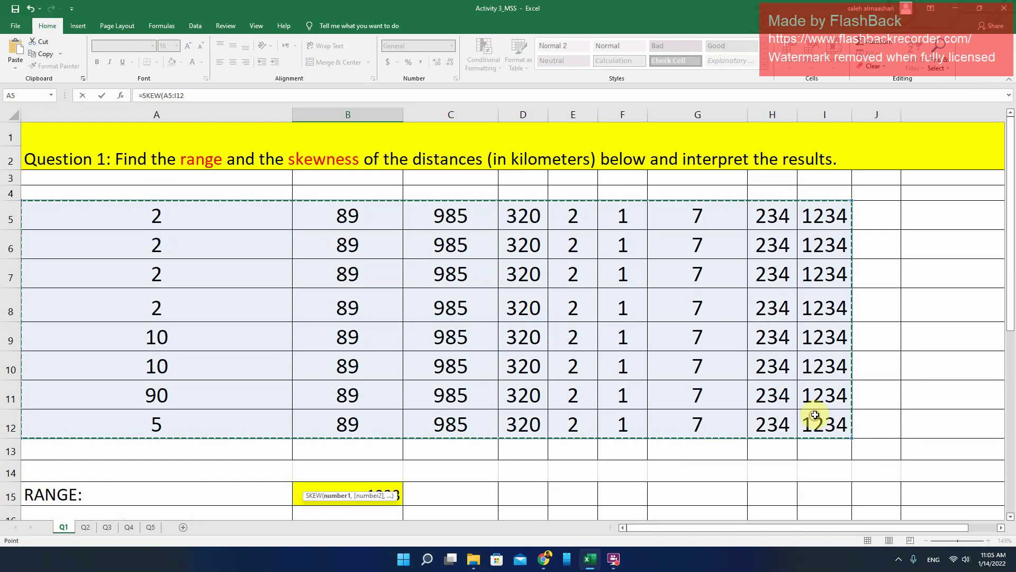
key(Return)
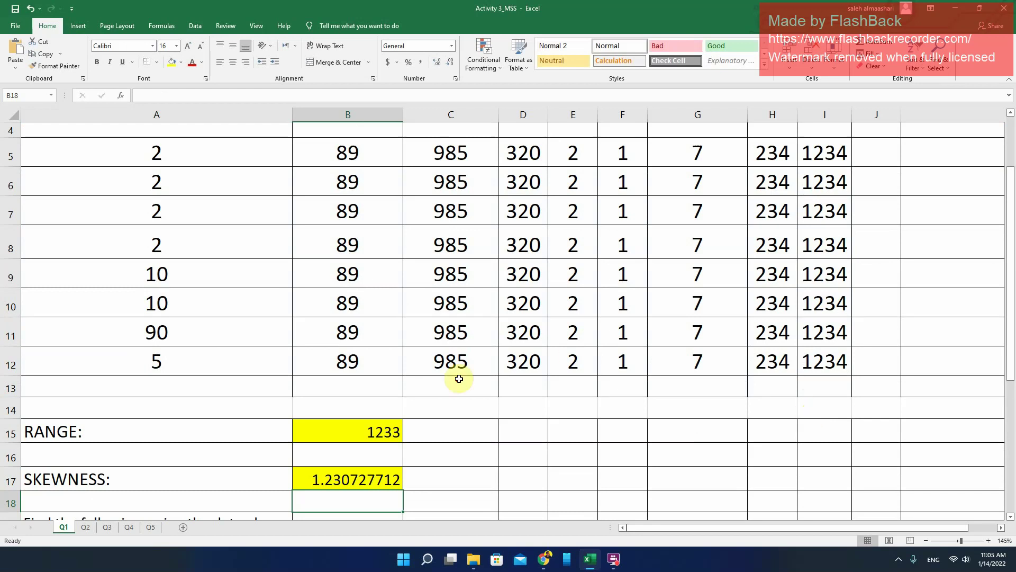
Calculate the standard deviation of the distances in B20 with the STDEV function over A5:I12.
scroll(450, 382, down, 2)
scroll(319, 386, up, 1)
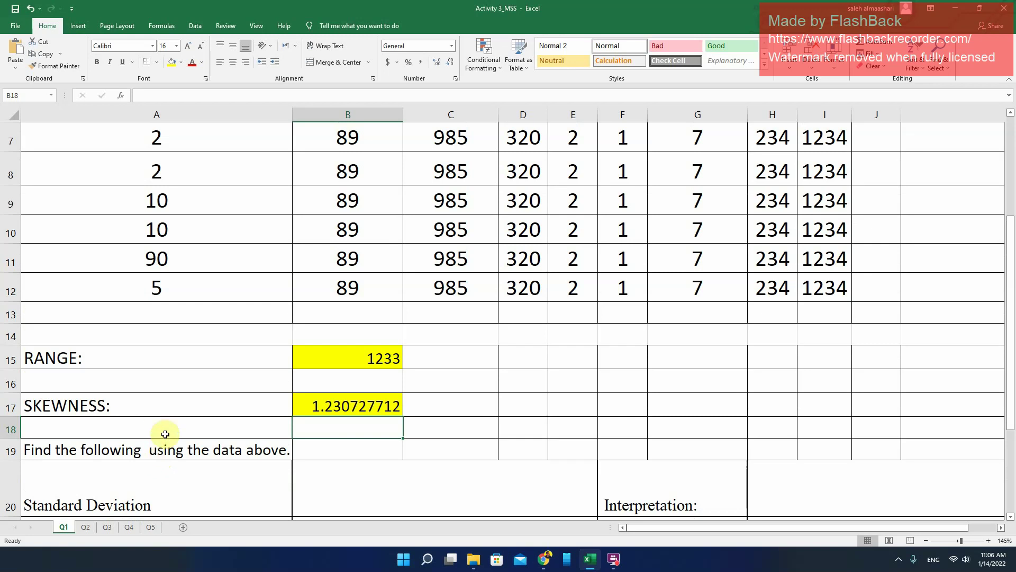
scroll(148, 411, down, 2)
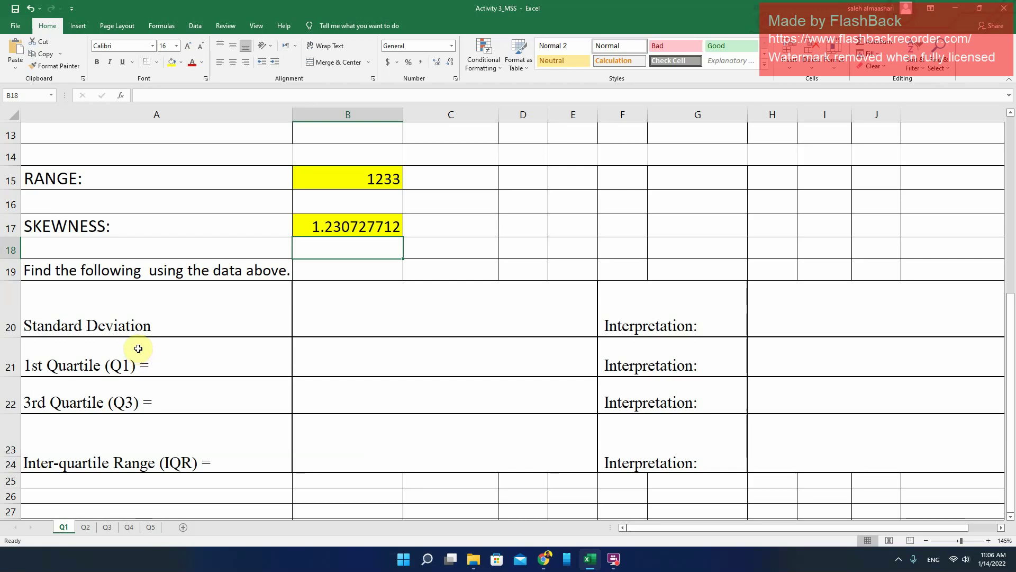
click(320, 313)
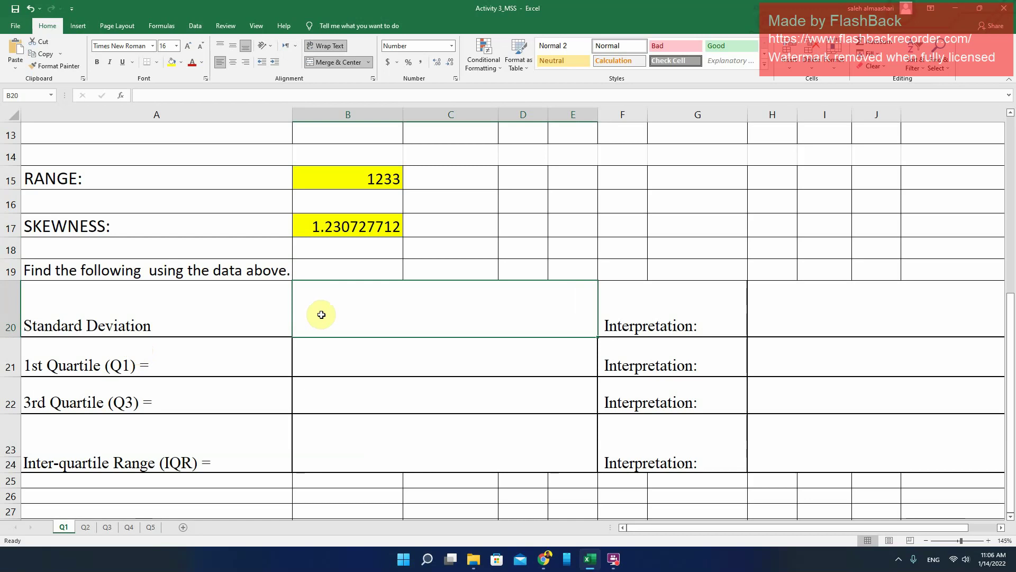
double_click(321, 314)
text(=)
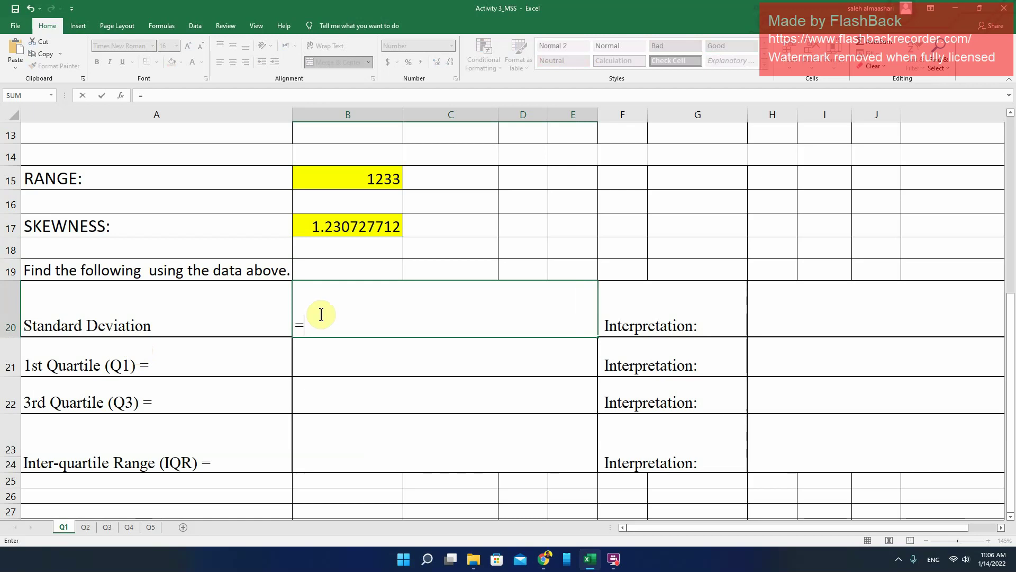
text(st)
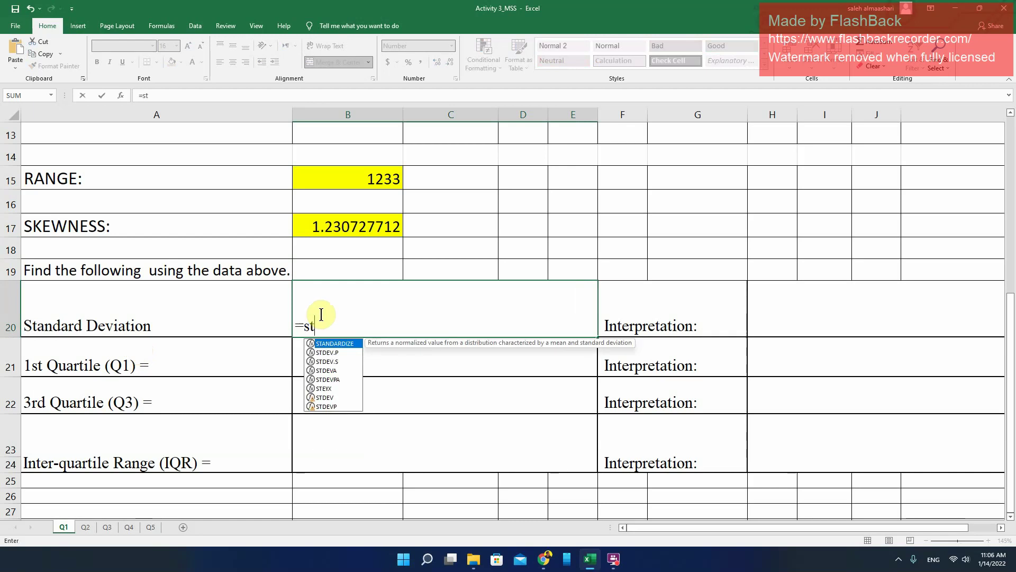
text(dev)
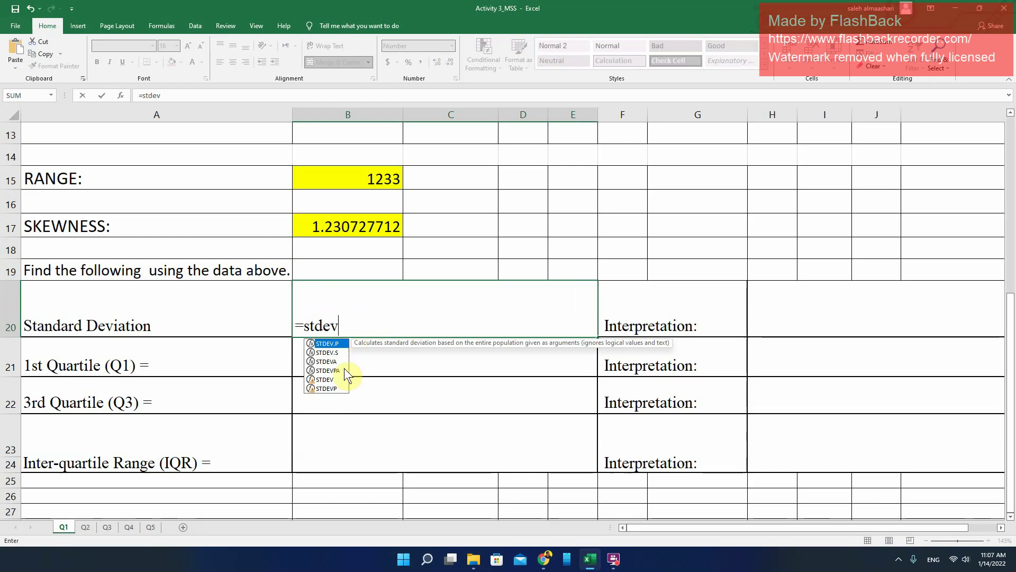
double_click(335, 379)
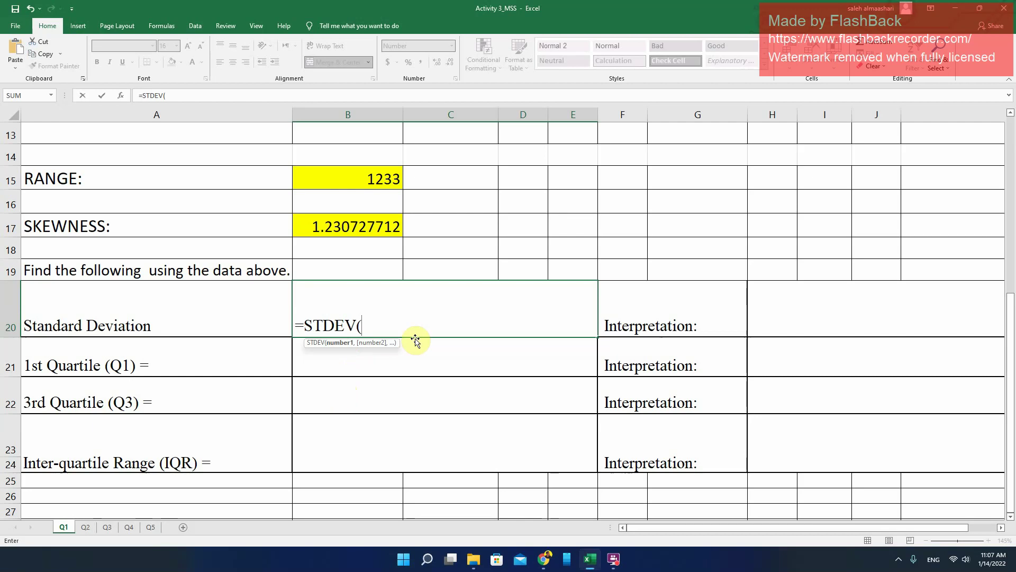
scroll(452, 318, up, 4)
drag(175, 213, 823, 412)
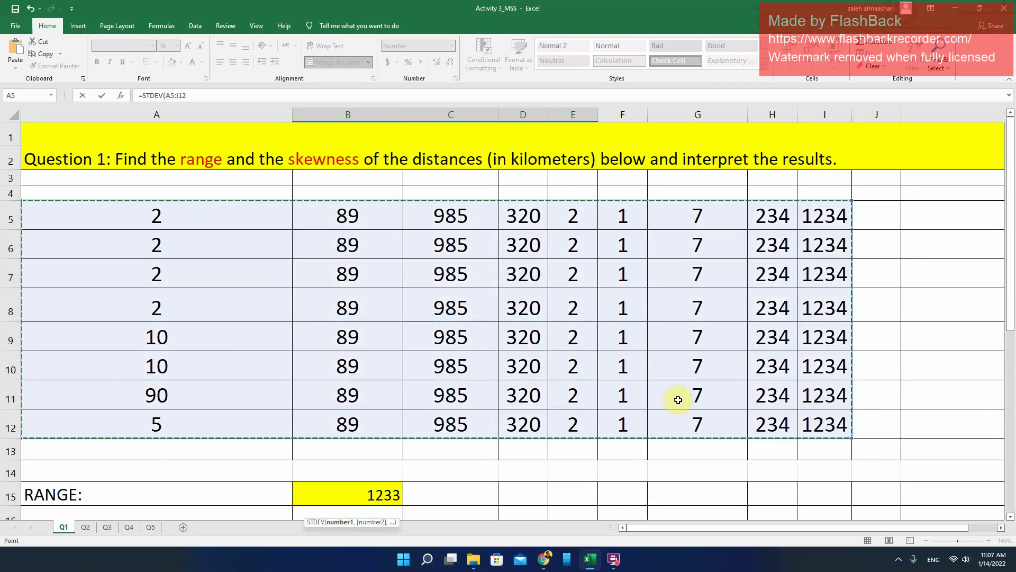
key(Return)
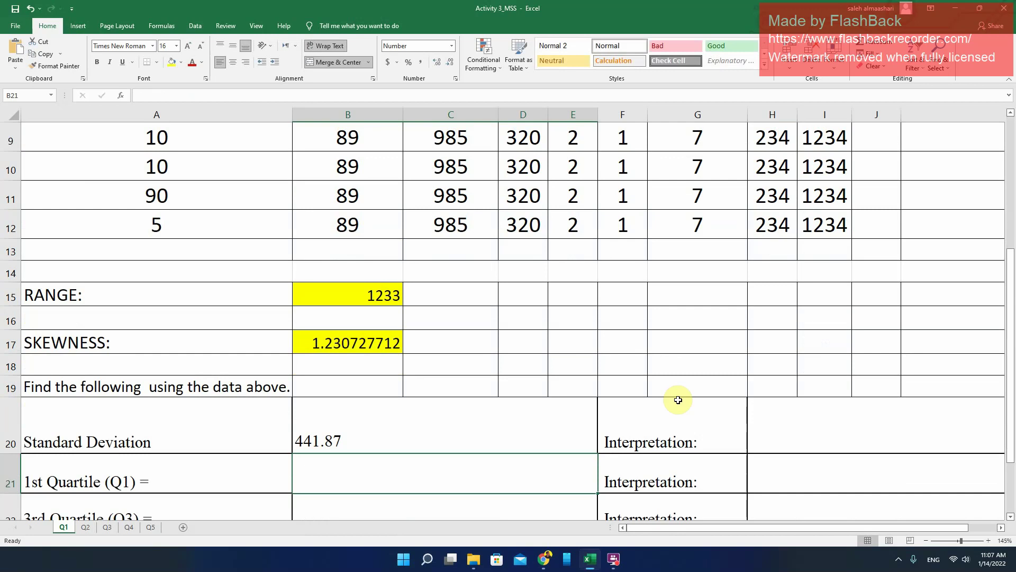
click(763, 407)
scroll(812, 415, up, 1)
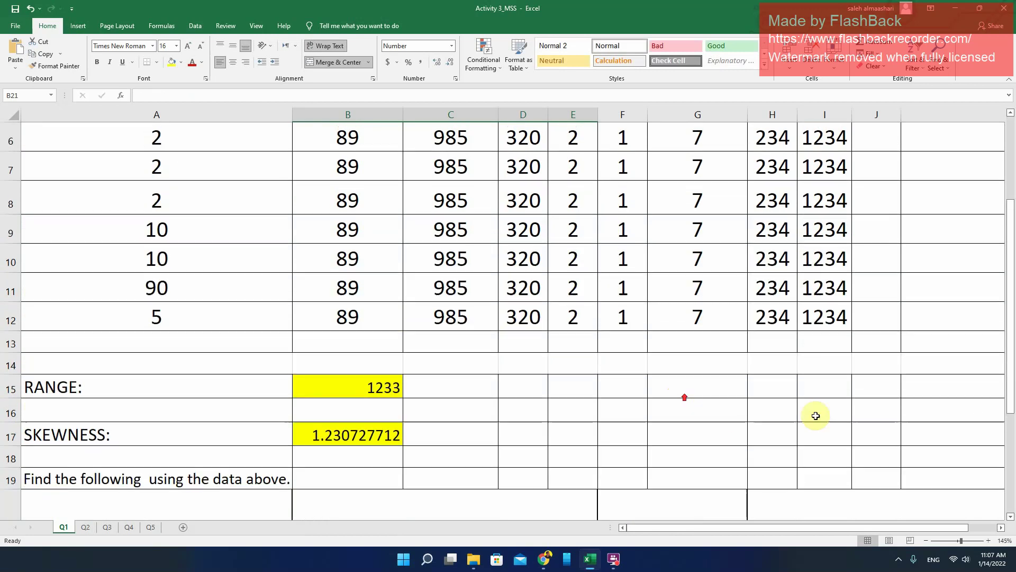
scroll(841, 422, down, 2)
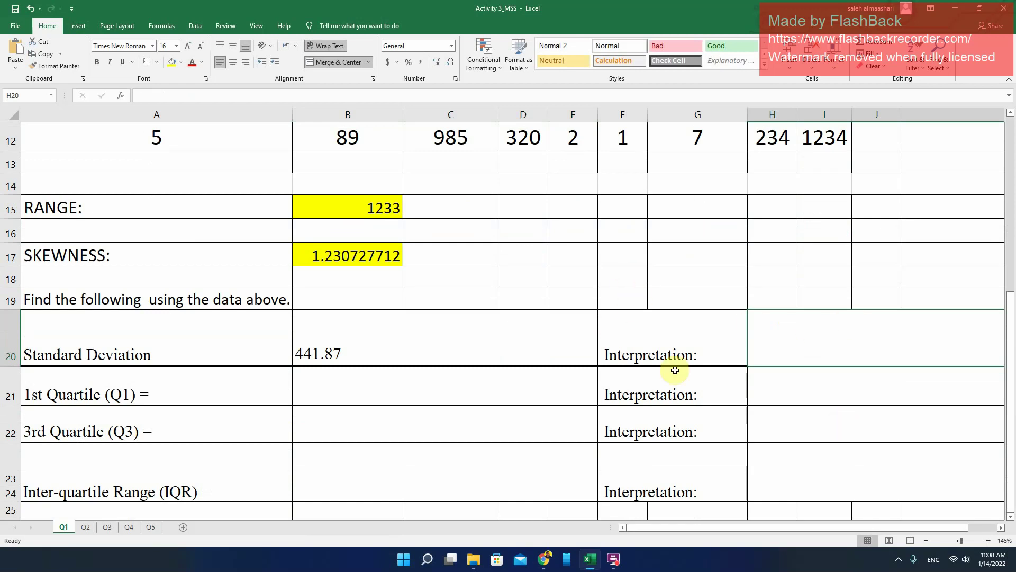
drag(639, 352, 820, 328)
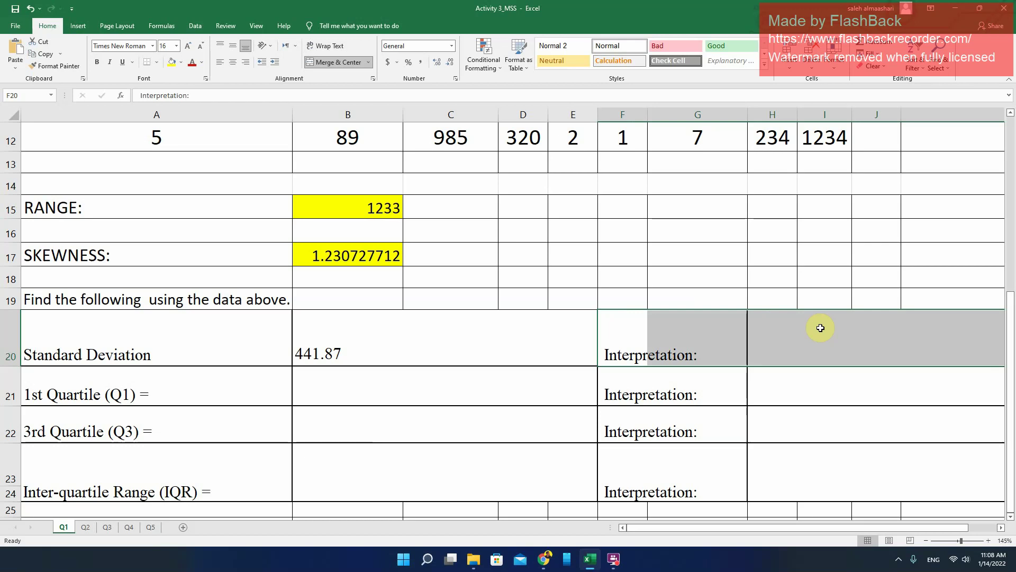
Calculate the first quartile of the distances in B21 with the QUARTILE function over A5:I12 and quart 1.
click(355, 393)
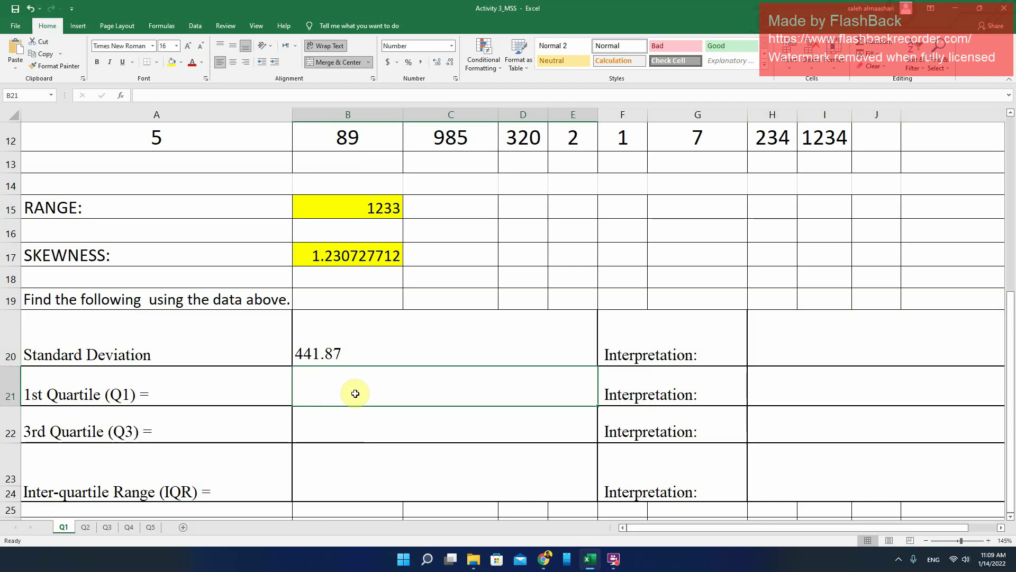
text(=q)
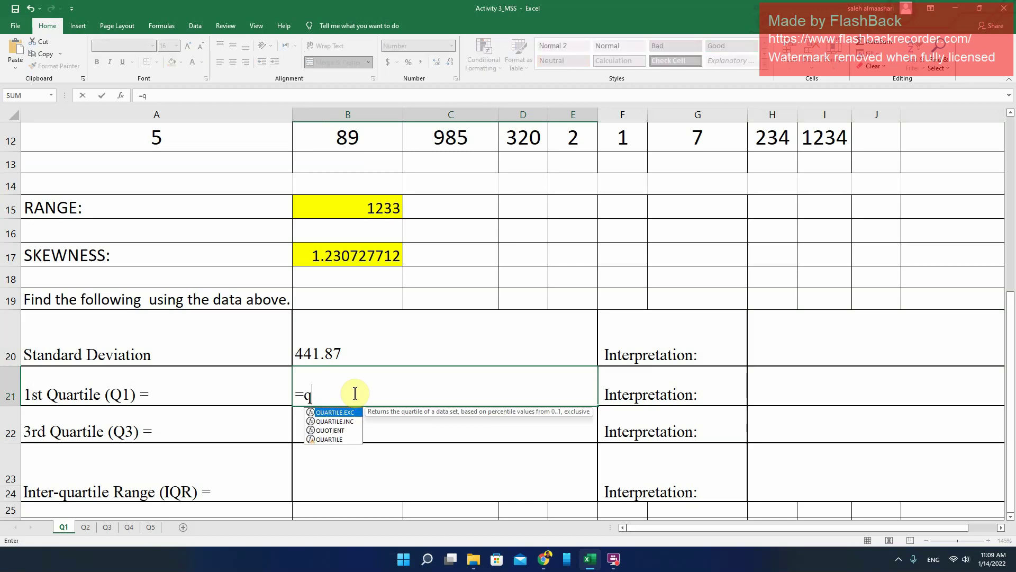
text(uar)
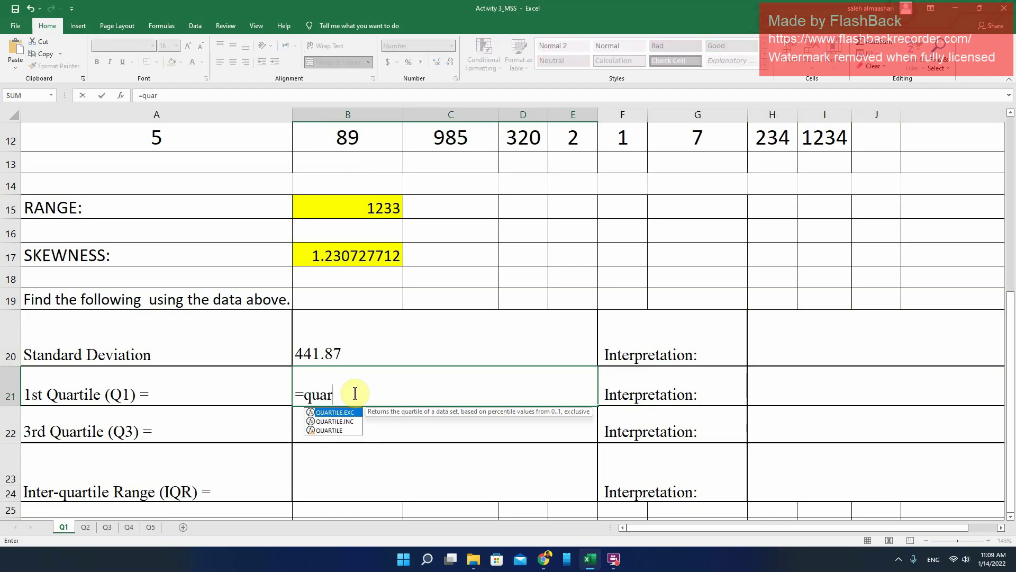
double_click(328, 429)
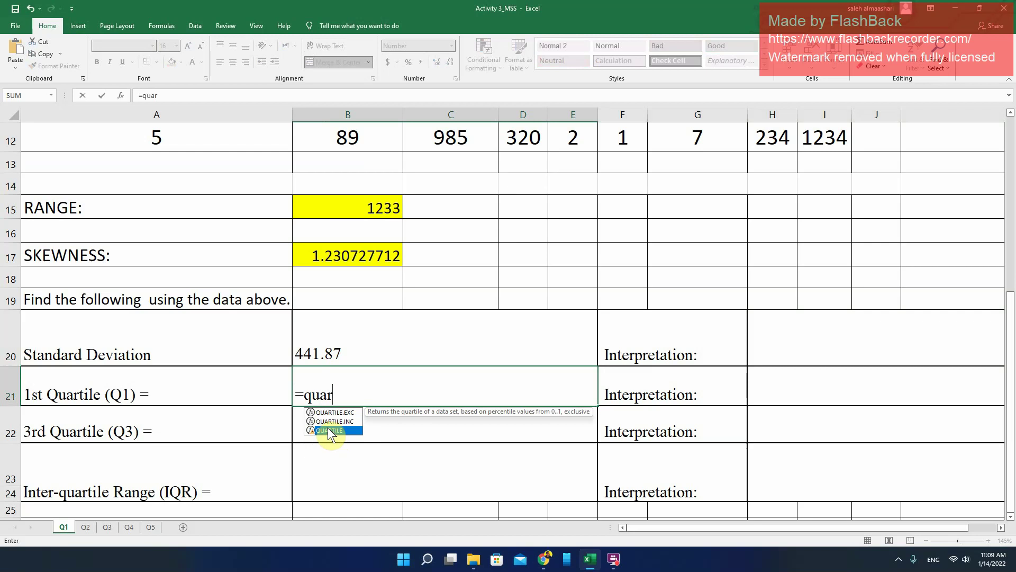
scroll(328, 427, up, 4)
drag(172, 216, 810, 411)
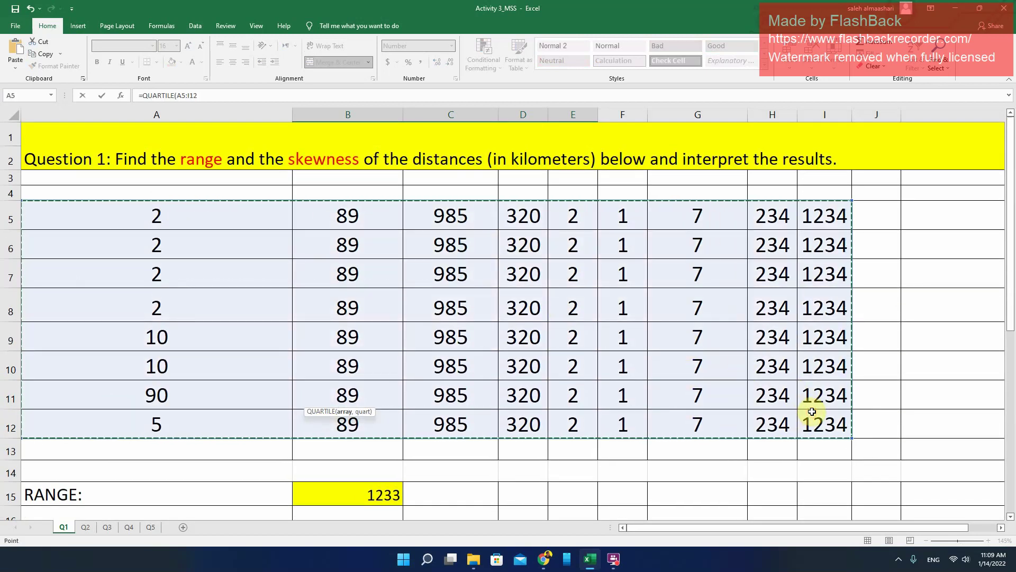
text(,1)
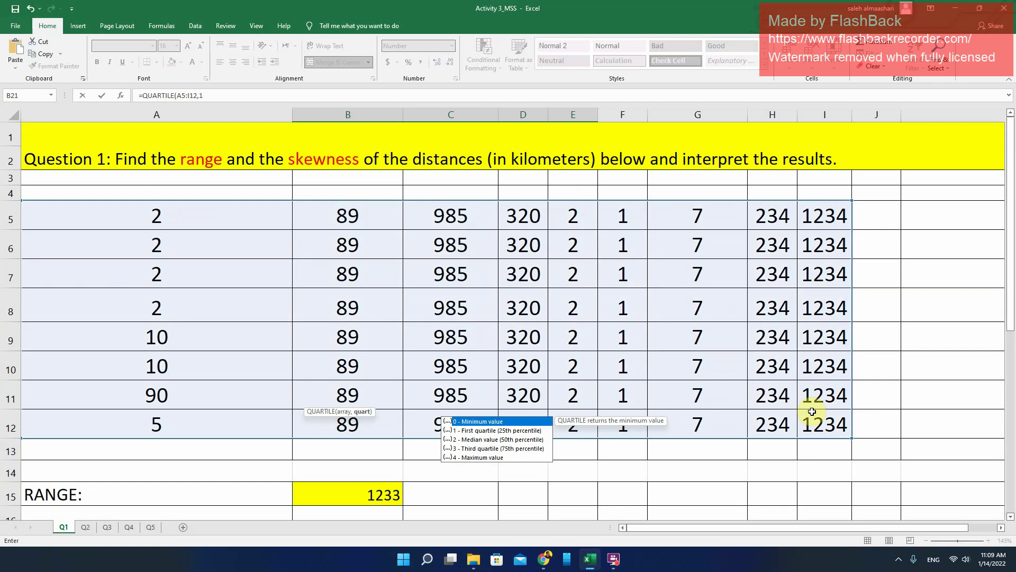
scroll(812, 412, down, 5)
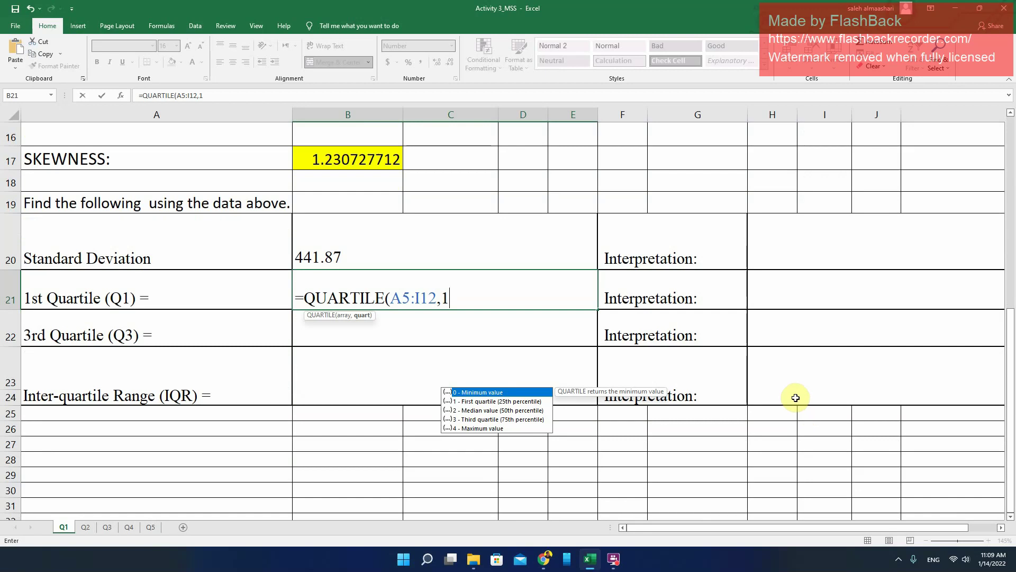
key(Return)
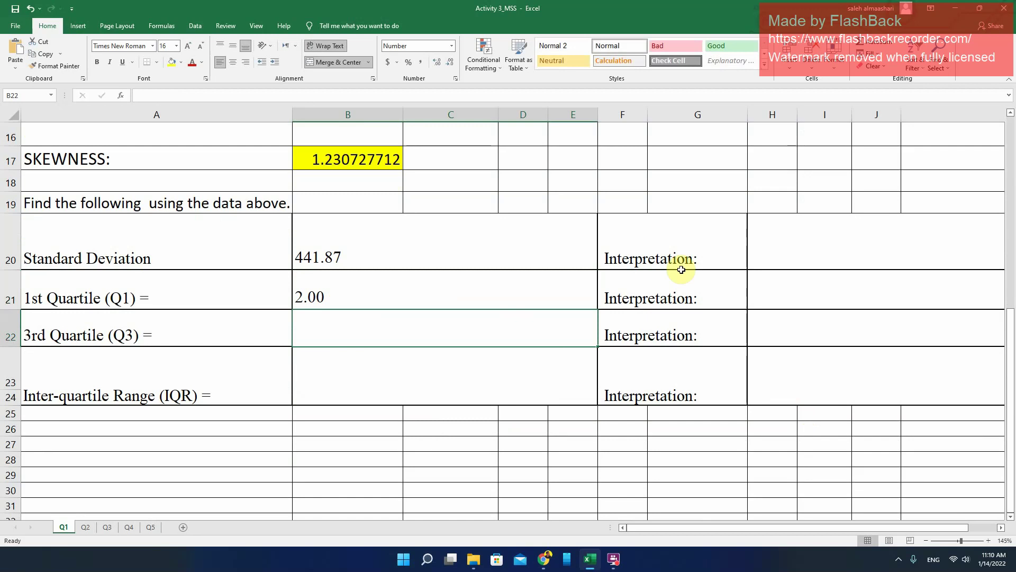
click(792, 291)
drag(649, 295, 772, 272)
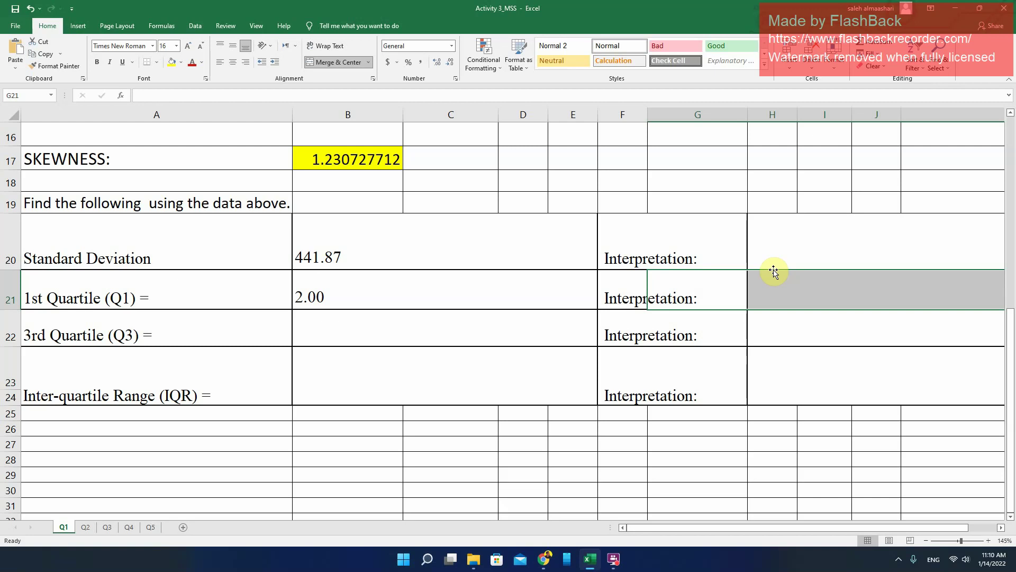
Calculate the third quartile of the distances in B22 with the QUARTILE function over A5:I12 and quart 3.
click(372, 331)
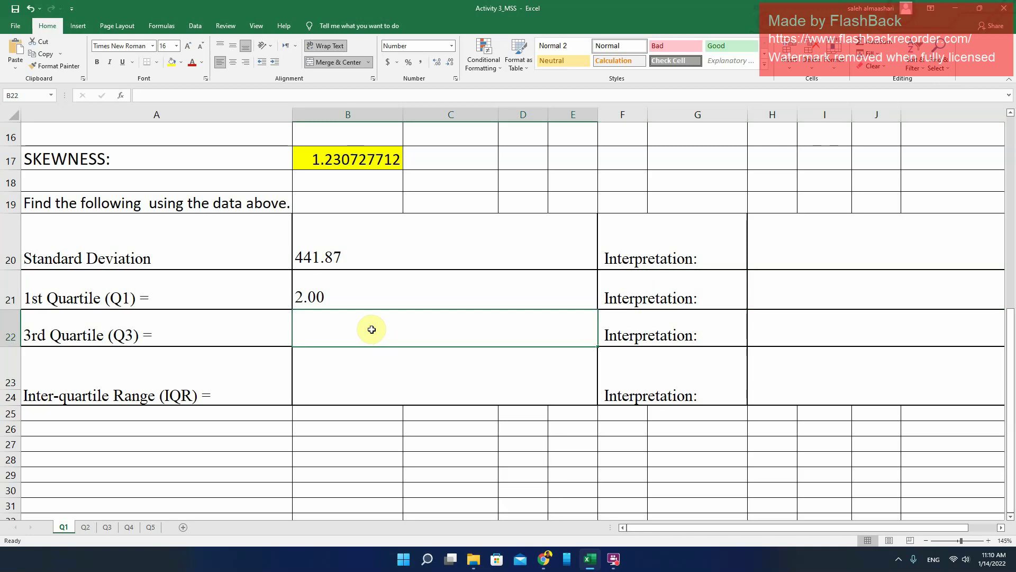
text(=)
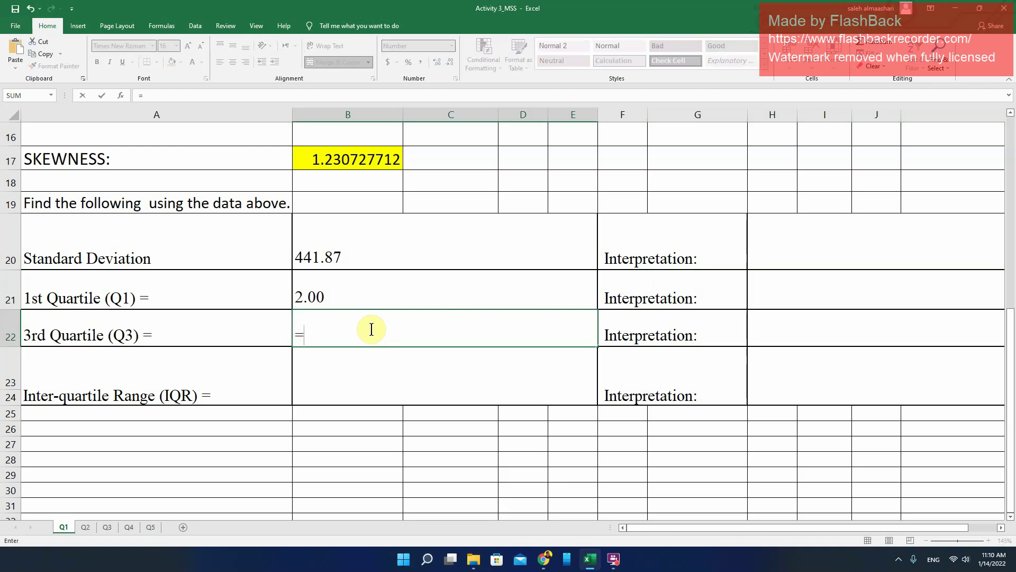
text(q)
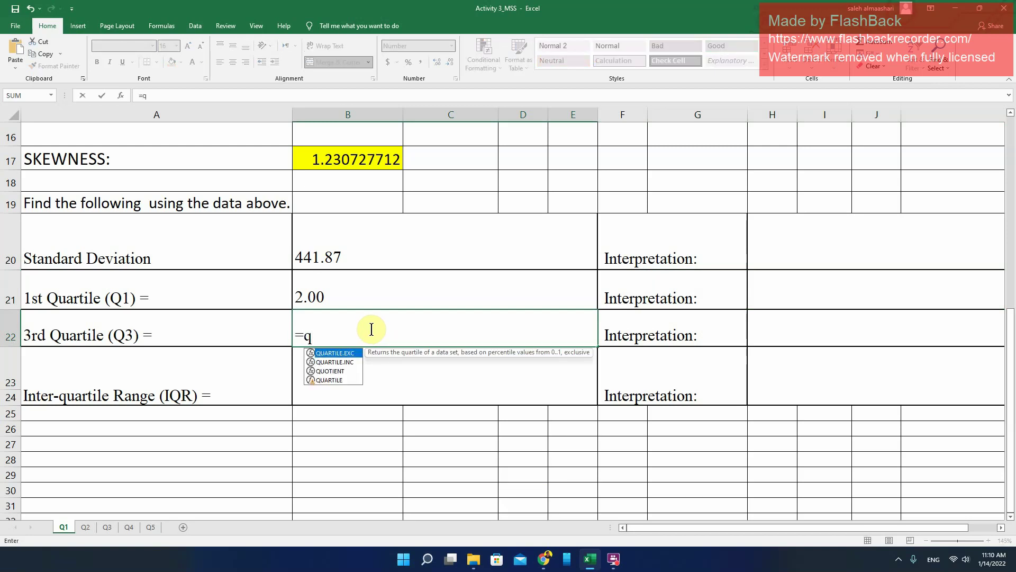
text(ua)
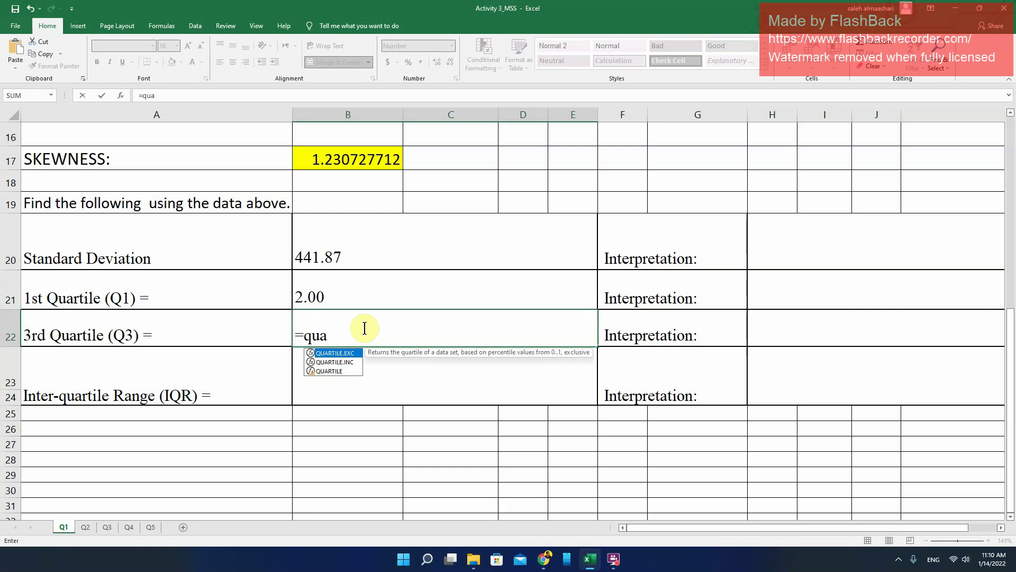
double_click(337, 372)
scroll(350, 376, up, 4)
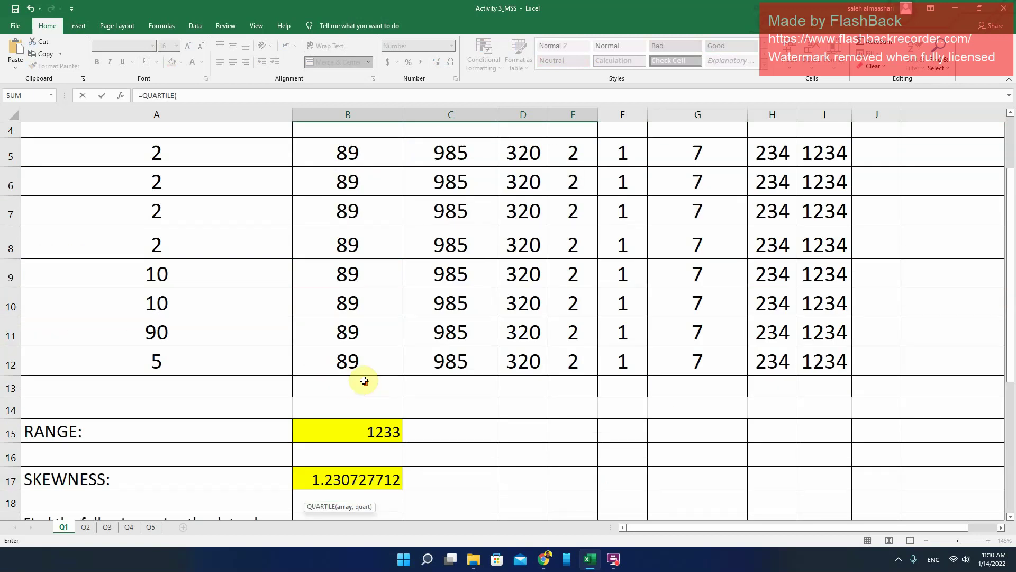
click(166, 148)
drag(167, 149, 808, 290)
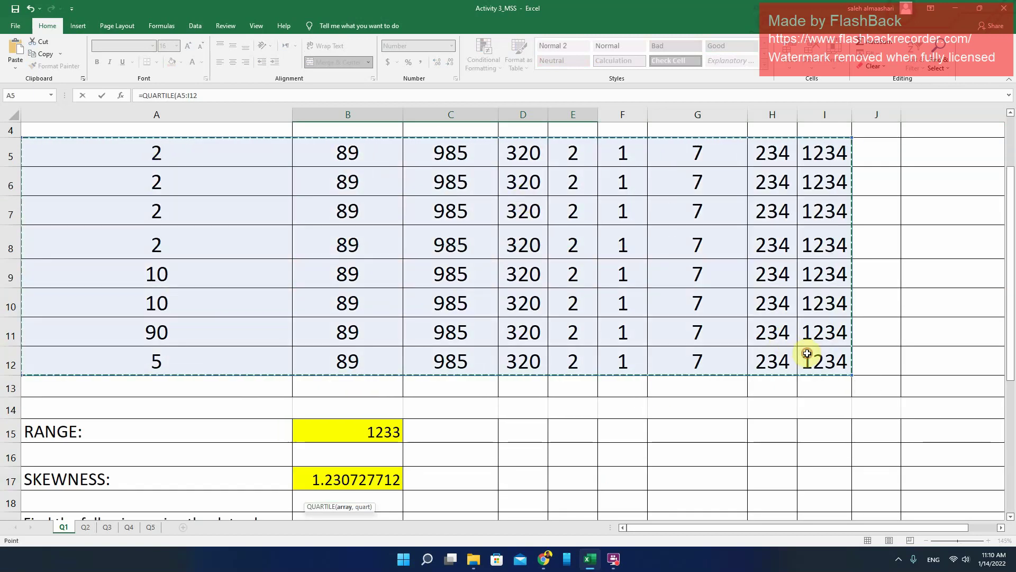
scroll(637, 370, down, 2)
scroll(637, 372, down, 1)
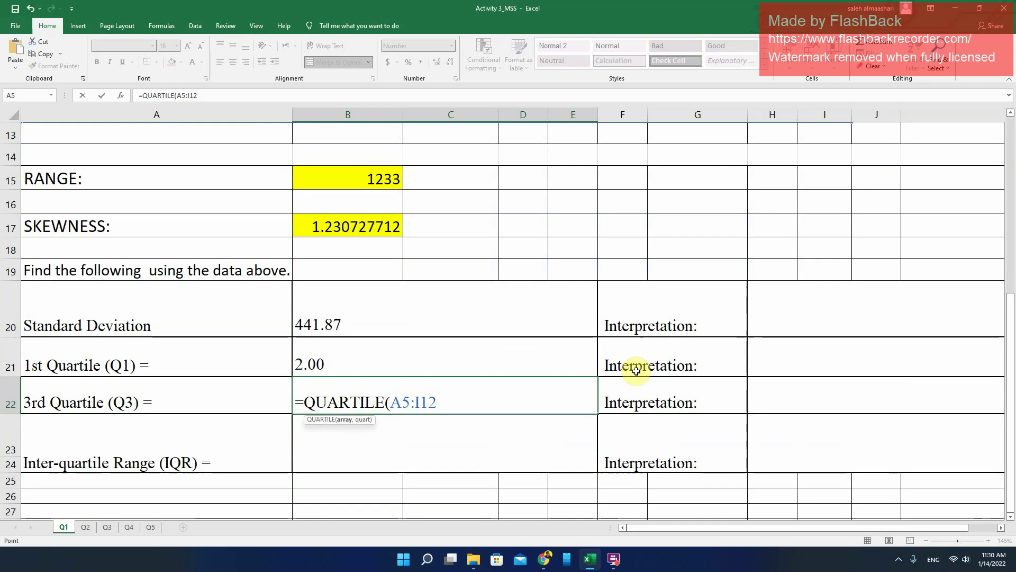
text(,3)
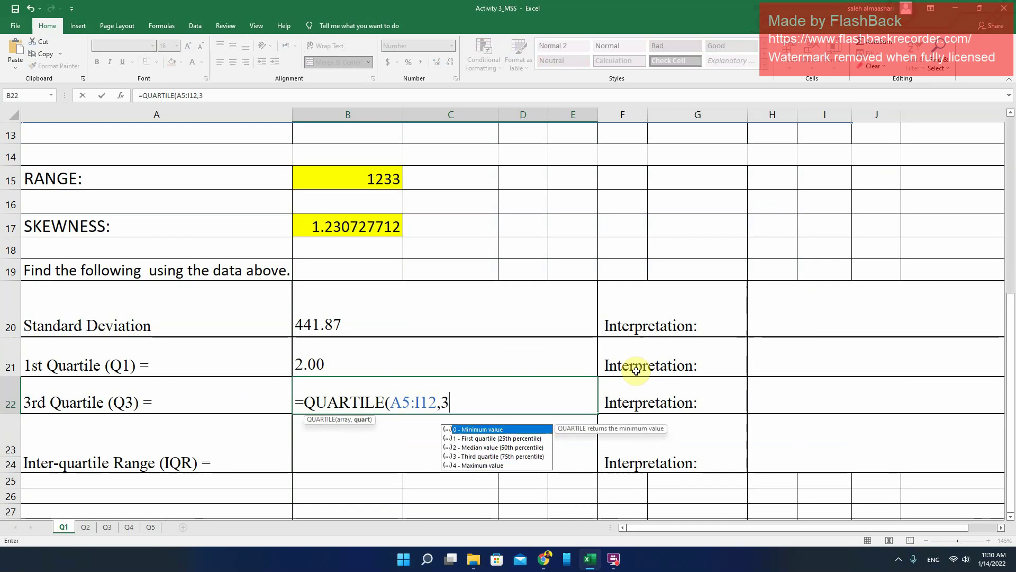
key(Return)
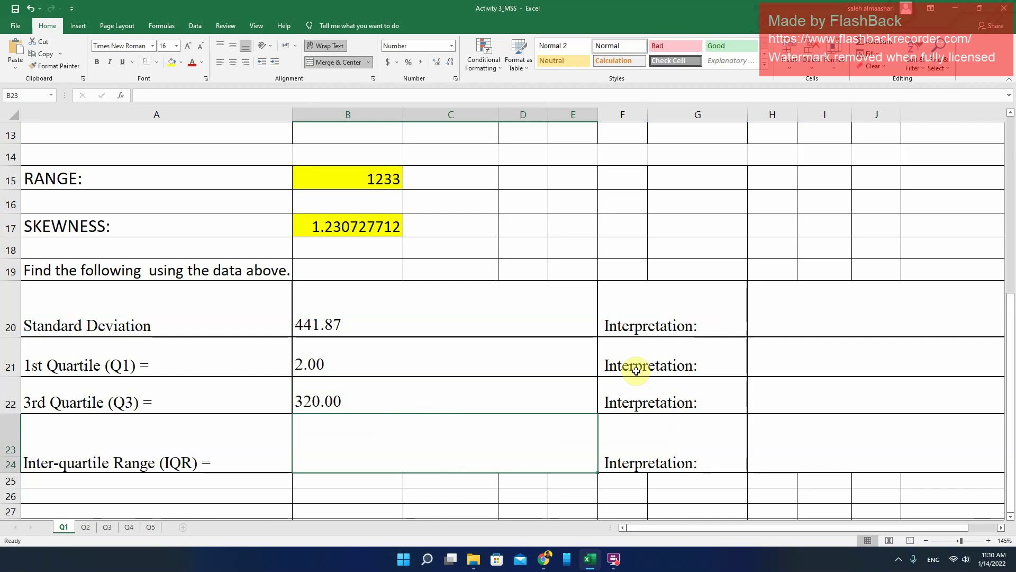
drag(641, 382, 832, 392)
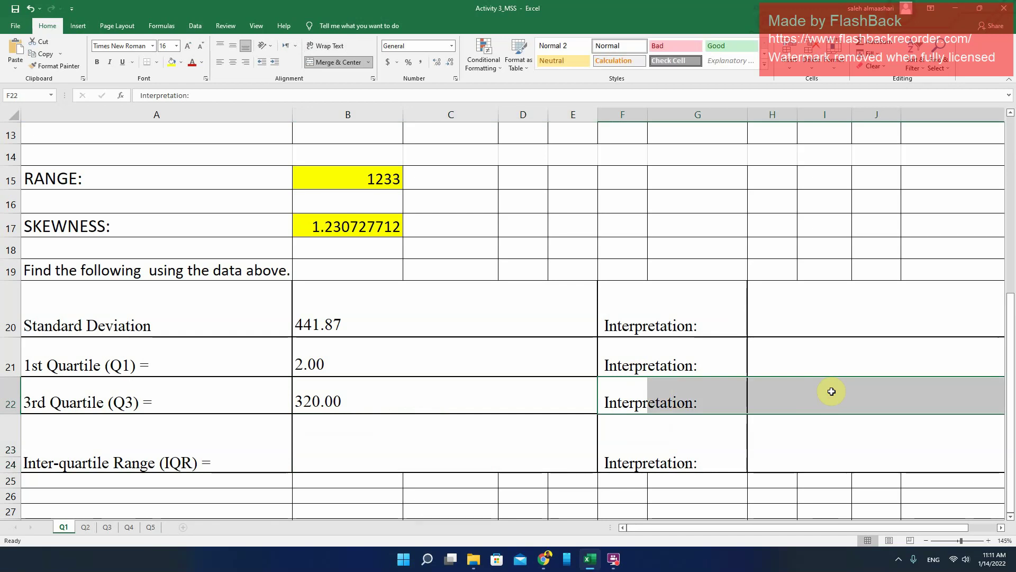
scroll(832, 391, up, 4)
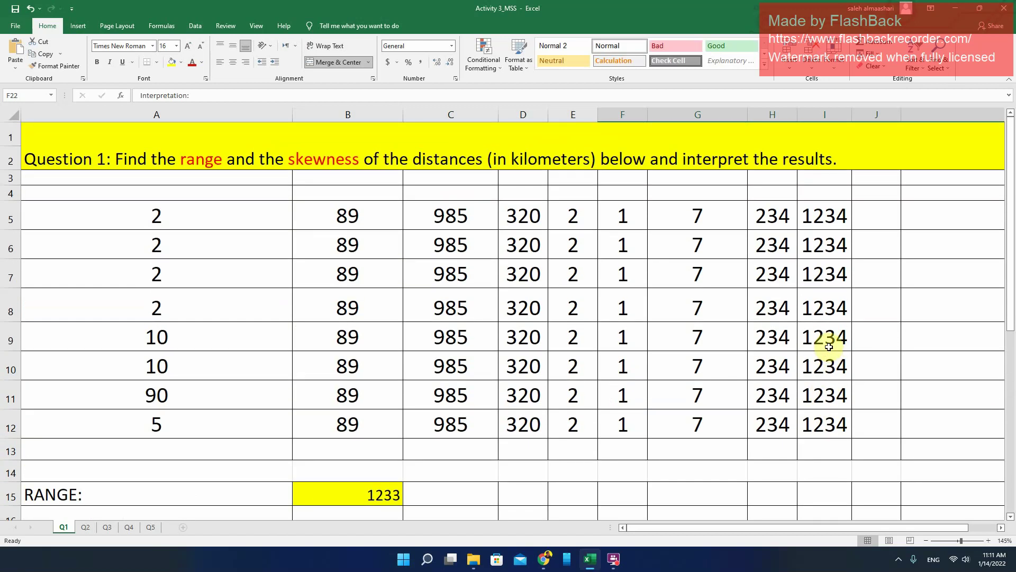
scroll(783, 352, down, 6)
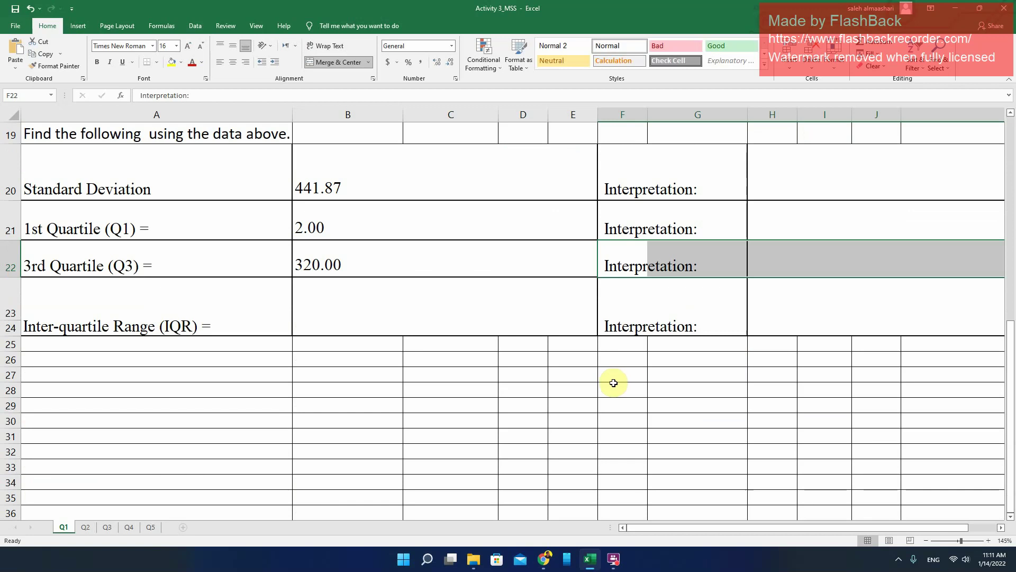
Calculate the inter-quartile range in B23 by subtracting the first quartile from the third with =B22-B21.
click(402, 315)
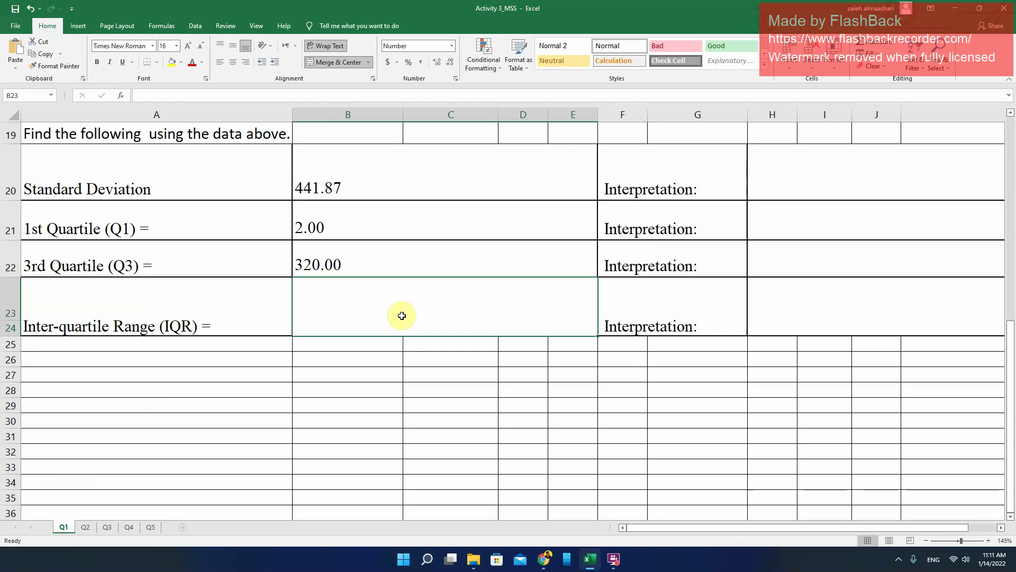
text(=)
click(309, 261)
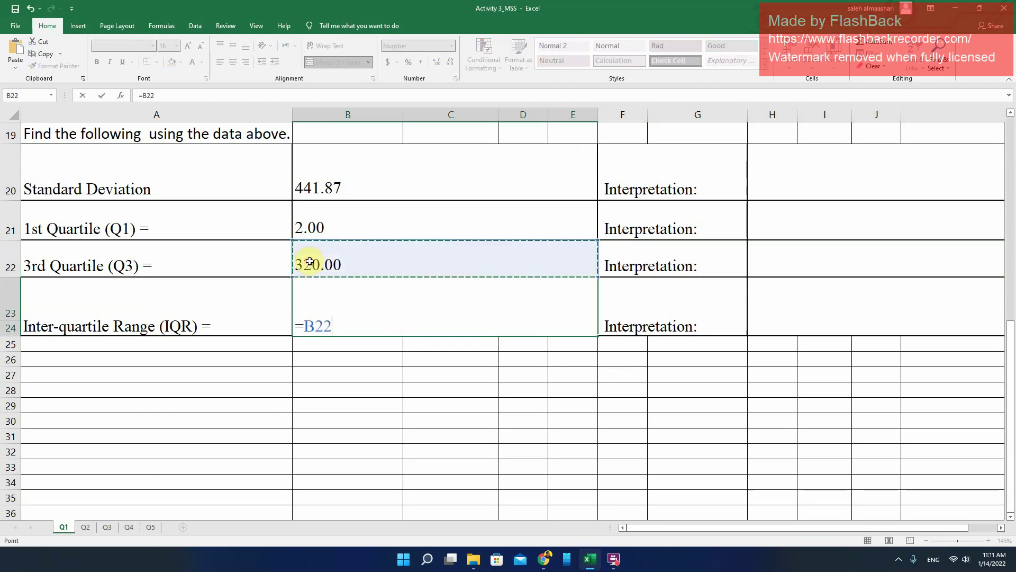
text(-)
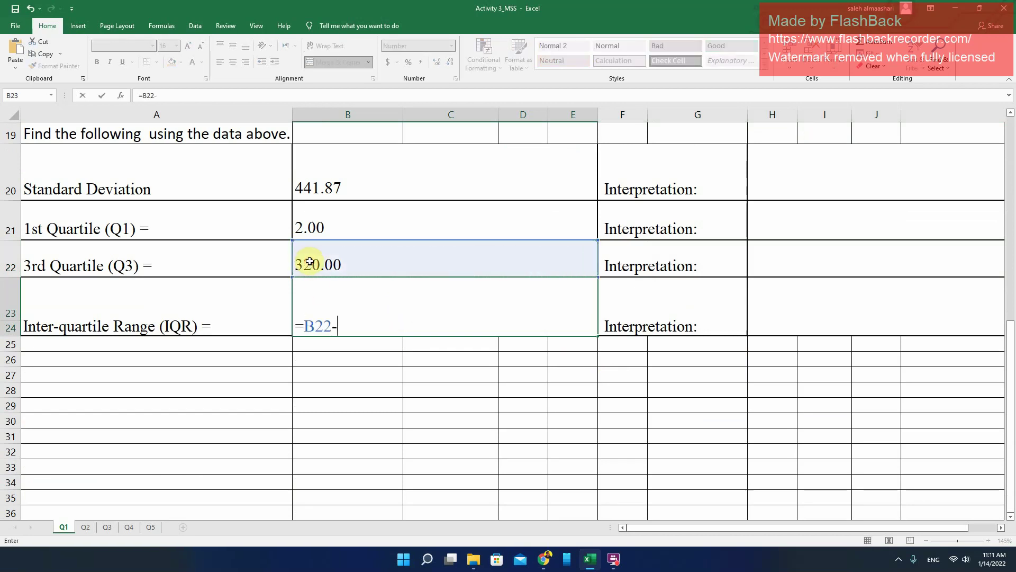
click(322, 221)
key(Return)
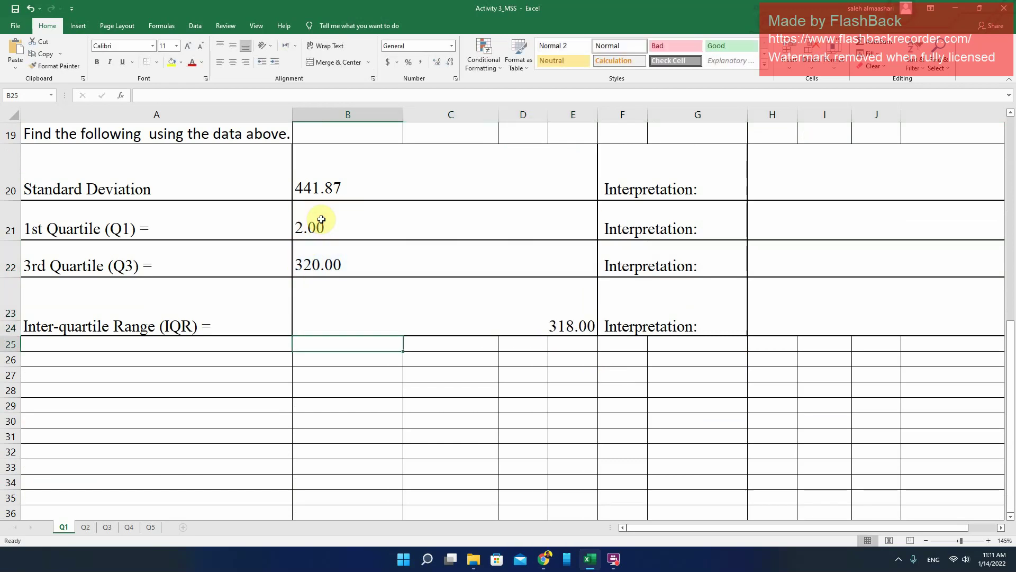